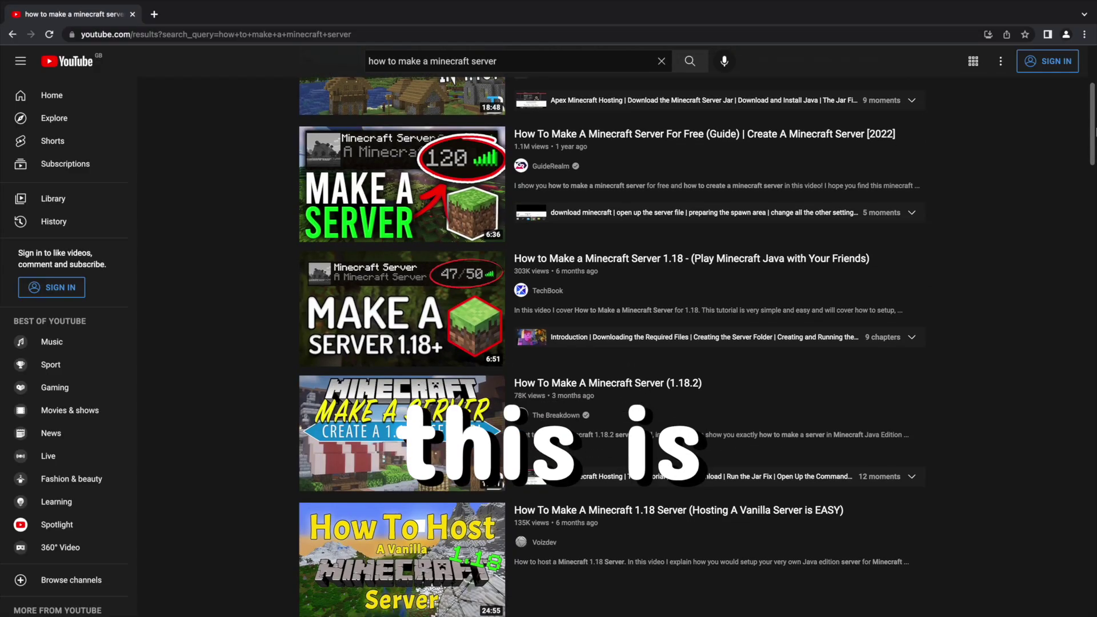
{"action": "scroll", "coordinate": [697, 342], "scroll_direction": "down", "scroll_amount": 5}
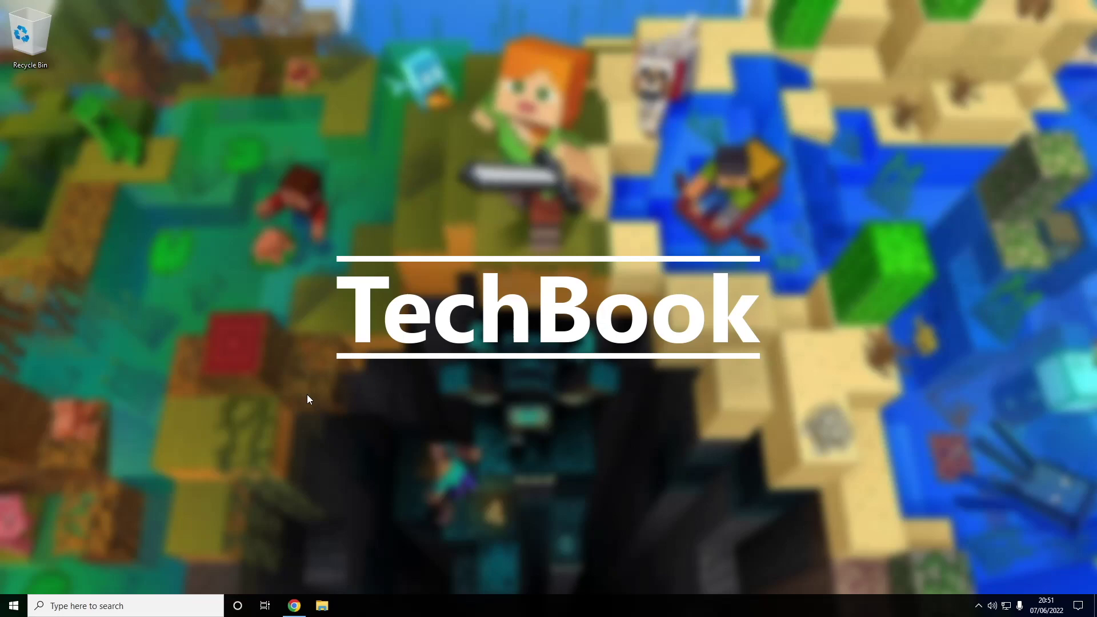
Open Command Prompt, run "java -version" and highlight the line reporting the installed Java version
{"action": "key", "text": "super"}
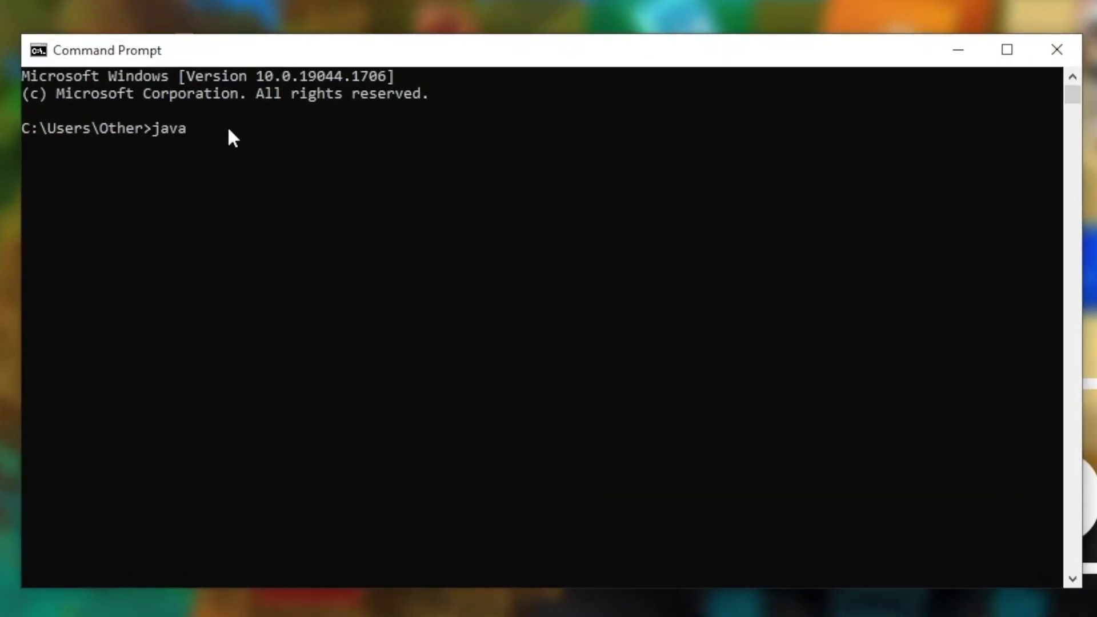
{"action": "type", "text": " -version"}
{"action": "key", "text": "Return"}
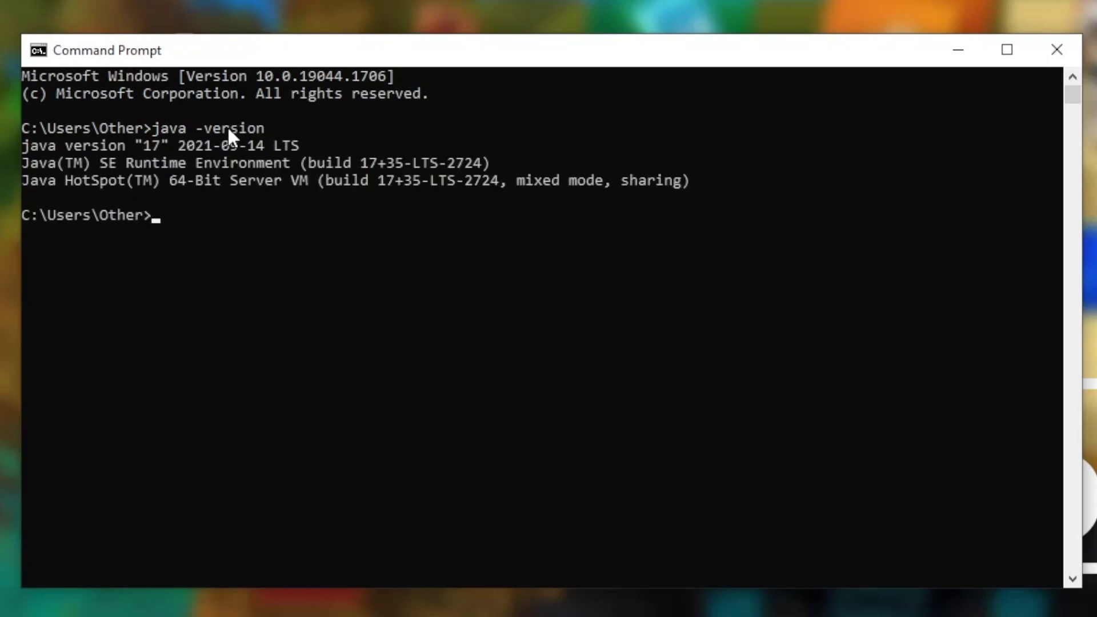
{"action": "left_click_drag", "start_coordinate": [21, 144], "coordinate": [73, 145]}
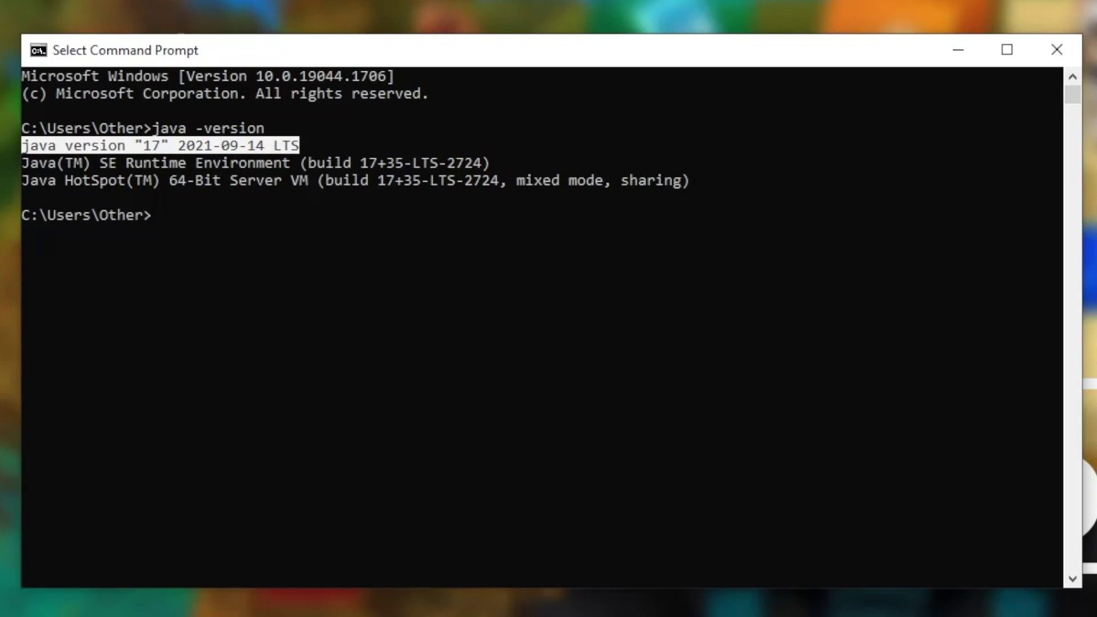
Switch to Chrome and examine the Java 17 download options for Windows on Oracle's Java Downloads page
{"action": "left_click", "coordinate": [294, 607]}
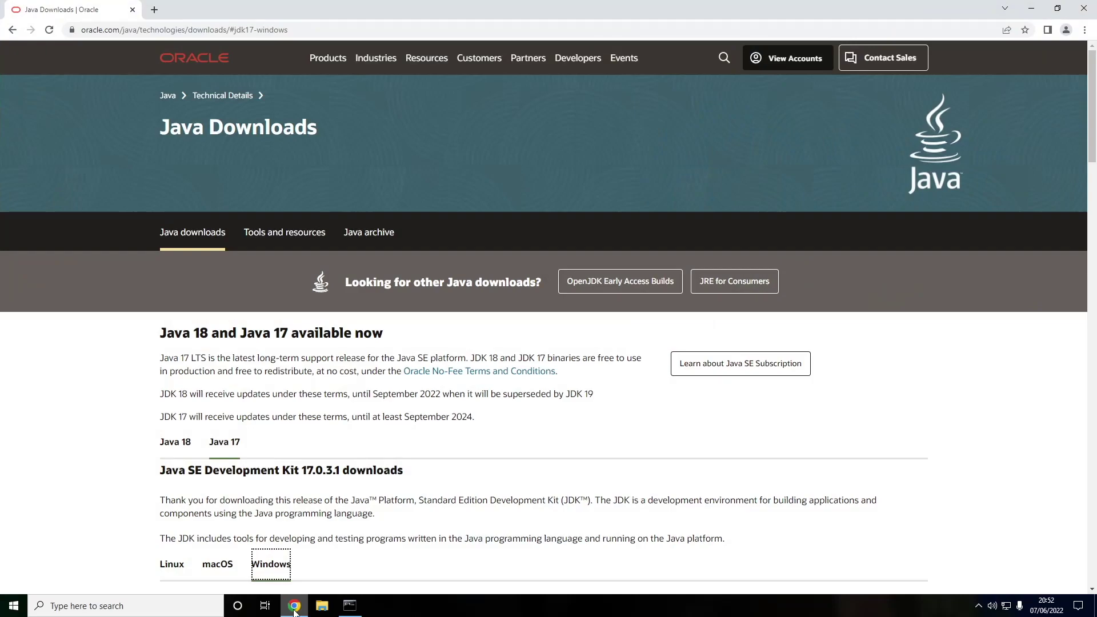
{"action": "scroll", "coordinate": [130, 116], "scroll_direction": "down", "scroll_amount": 3}
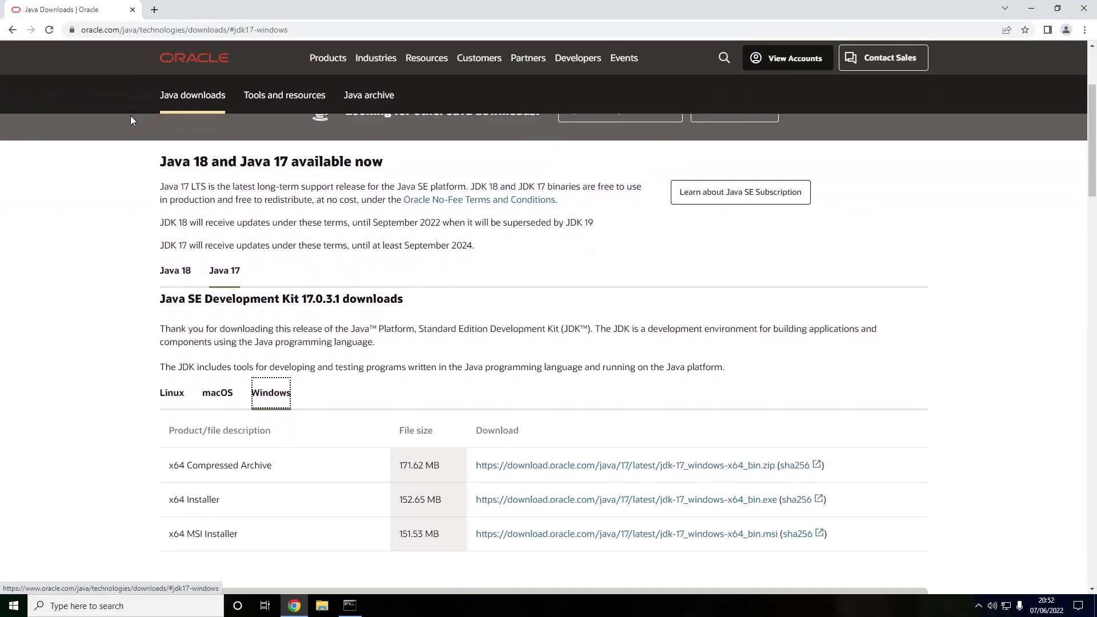
{"action": "scroll", "coordinate": [134, 128], "scroll_direction": "down", "scroll_amount": 1}
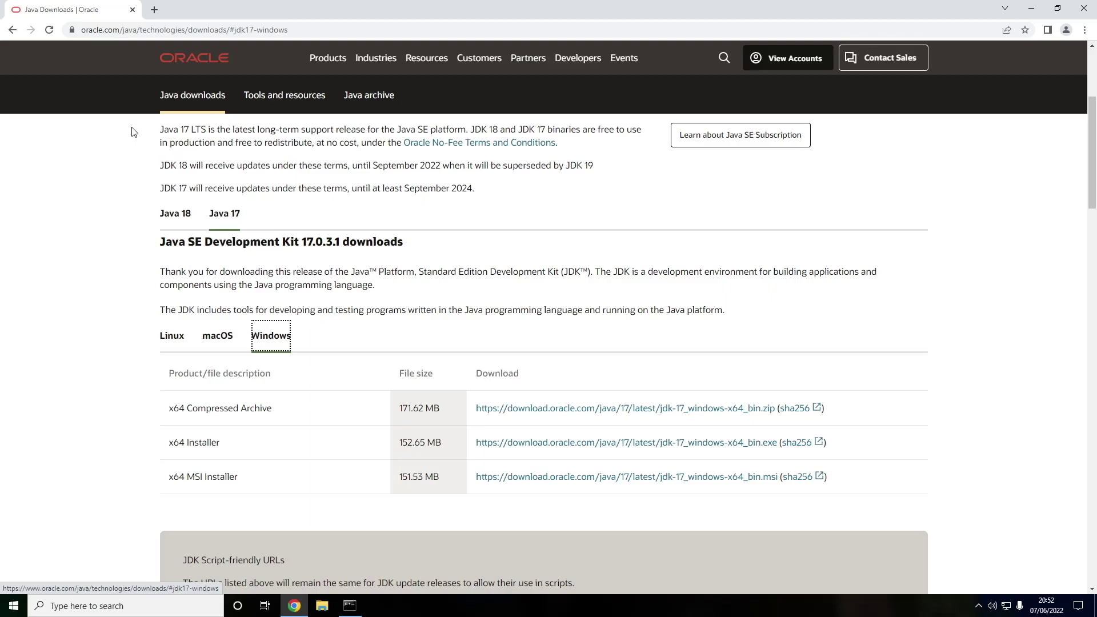
{"action": "scroll", "coordinate": [131, 131], "scroll_direction": "down", "scroll_amount": 1}
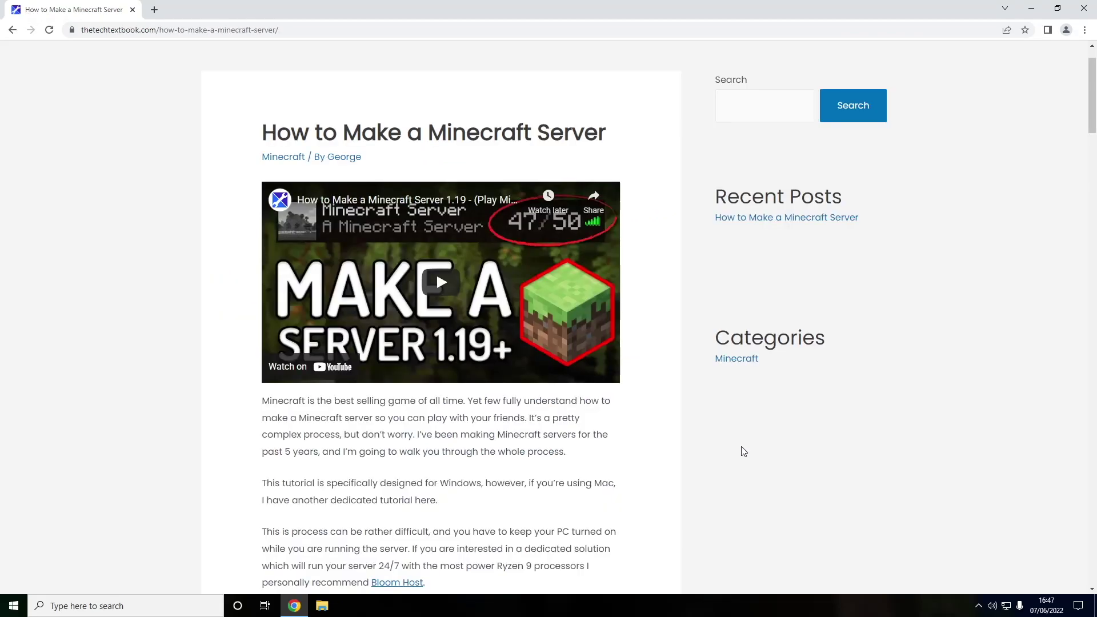
Follow the article's Minecraft Server Jar link, download minecraft_server.1.19.jar and place the downloaded server.jar on the desktop
{"action": "left_click_drag", "start_coordinate": [1093, 104], "coordinate": [1093, 204]}
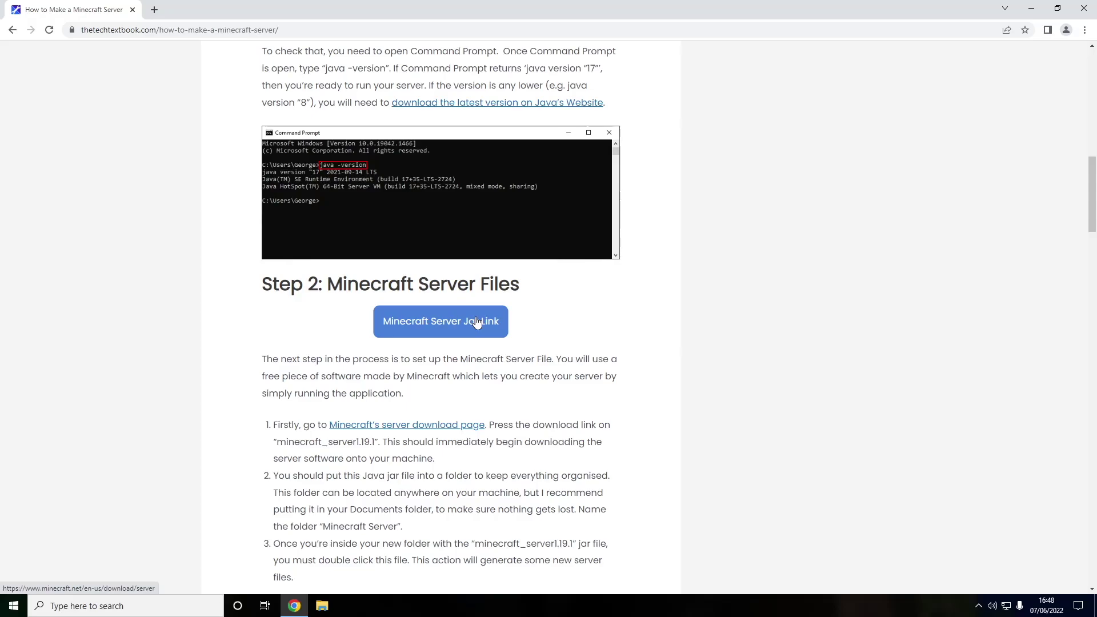
{"action": "left_click", "coordinate": [445, 329]}
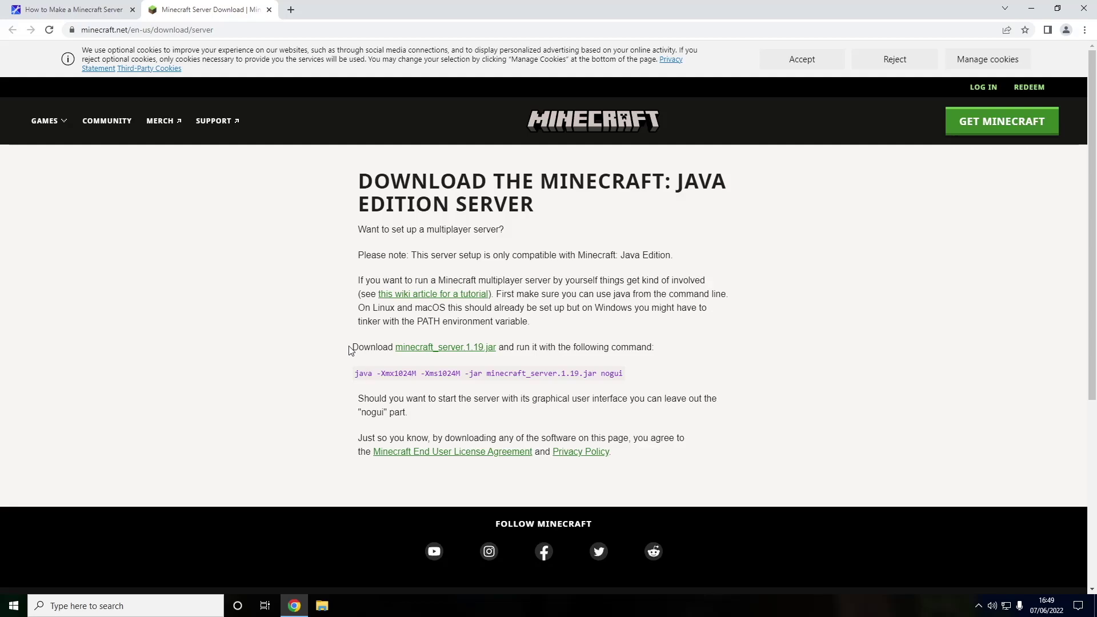
{"action": "left_click_drag", "start_coordinate": [350, 347], "coordinate": [500, 351]}
{"action": "left_click", "coordinate": [475, 350]}
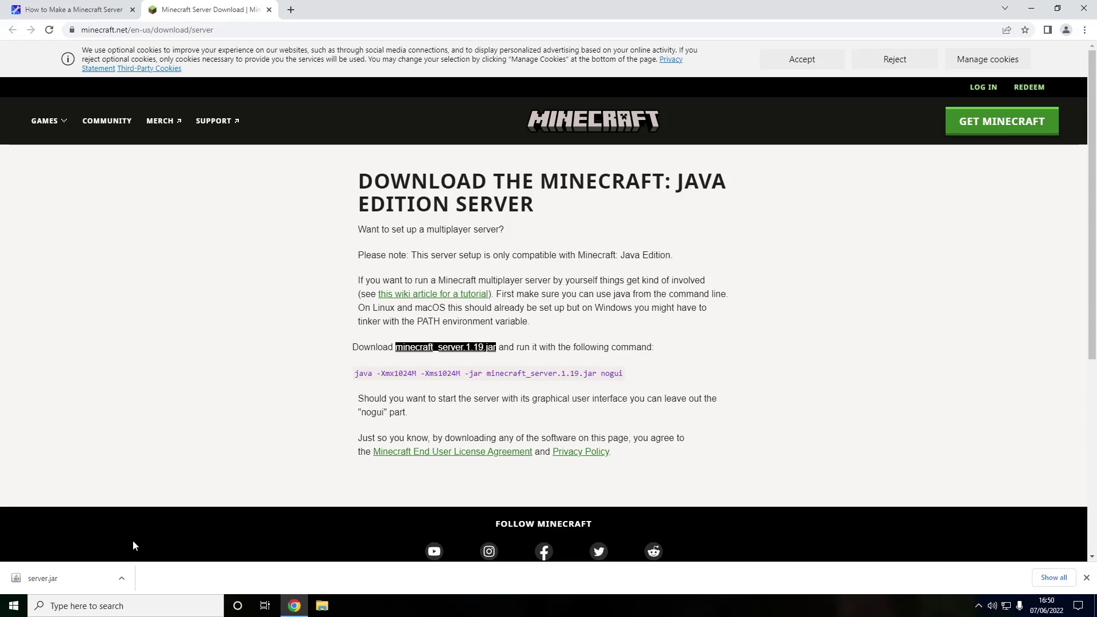
{"action": "left_click_drag", "start_coordinate": [81, 573], "coordinate": [265, 116]}
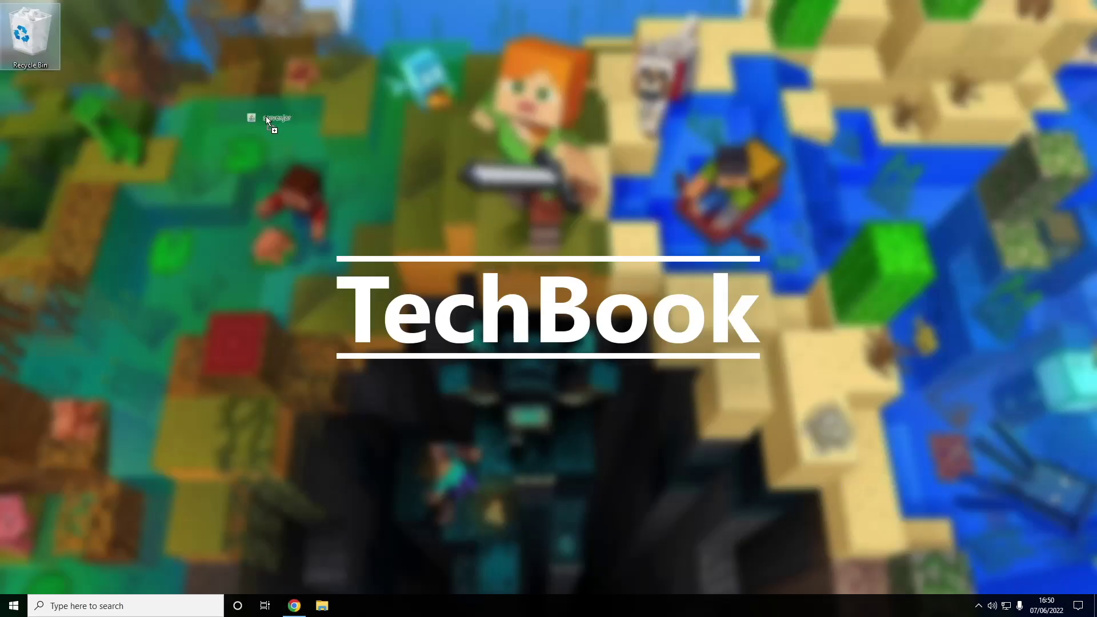
{"action": "left_click_drag", "start_coordinate": [285, 159], "coordinate": [284, 159]}
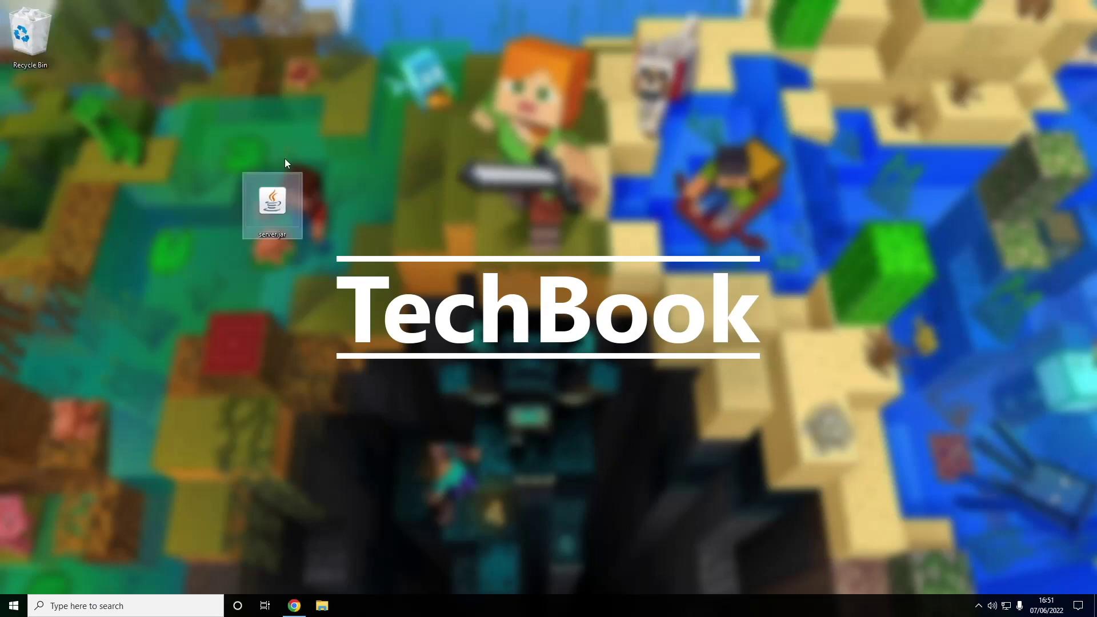
Create a desktop folder named "Minecraft Server" and move server.jar into it
{"action": "right_click", "coordinate": [413, 196]}
{"action": "mouse_move", "coordinate": [452, 309]}
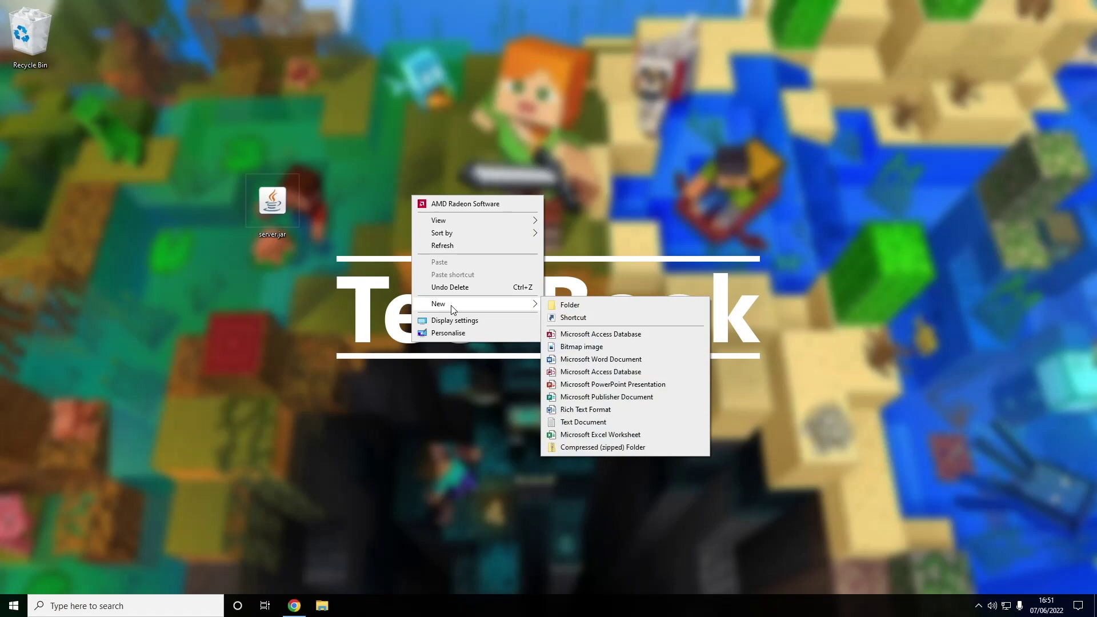
{"action": "left_click", "coordinate": [581, 307]}
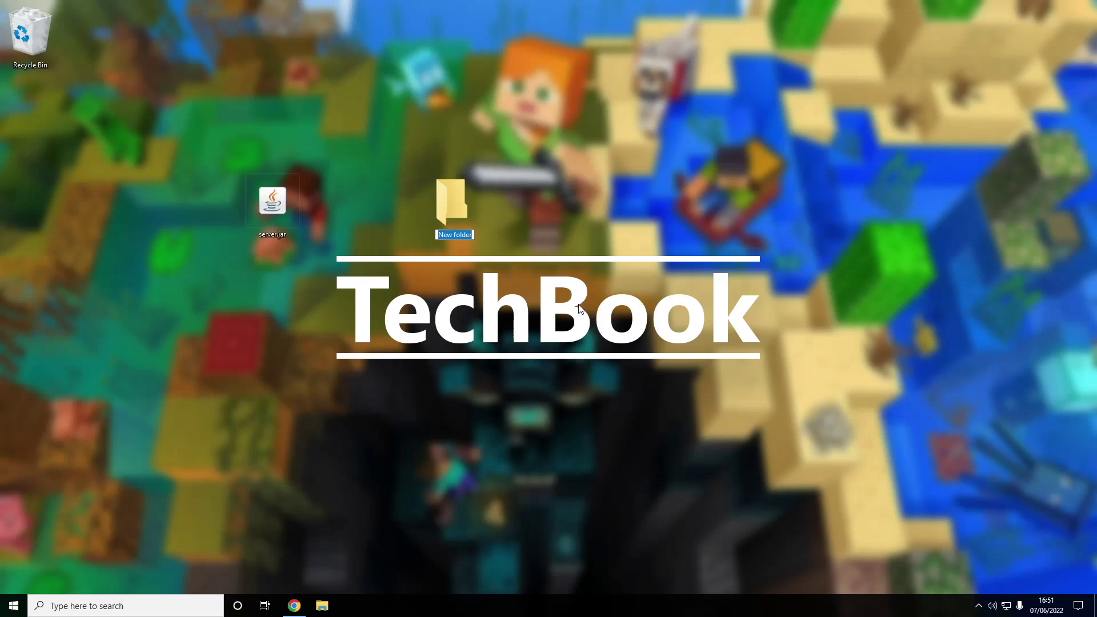
{"action": "type", "text": "Minecraft Server"}
{"action": "key", "text": "Return"}
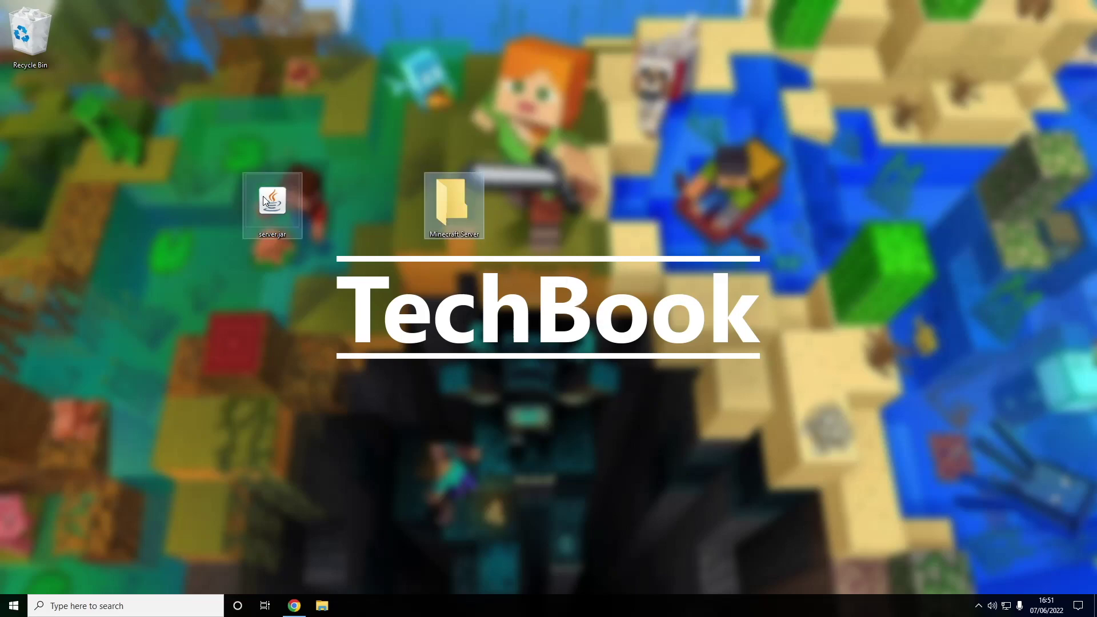
{"action": "left_click_drag", "start_coordinate": [263, 196], "coordinate": [456, 200]}
Open the Minecraft Server folder and create a text document named start.txt in it
{"action": "double_click", "coordinate": [456, 200]}
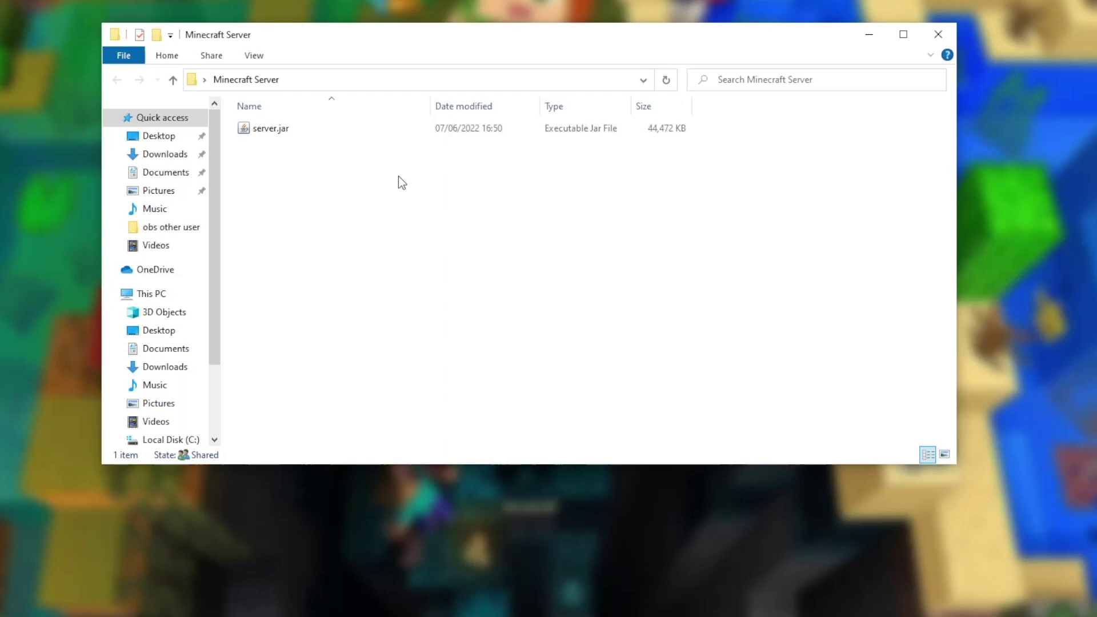
{"action": "right_click", "coordinate": [335, 192]}
{"action": "mouse_move", "coordinate": [388, 398]}
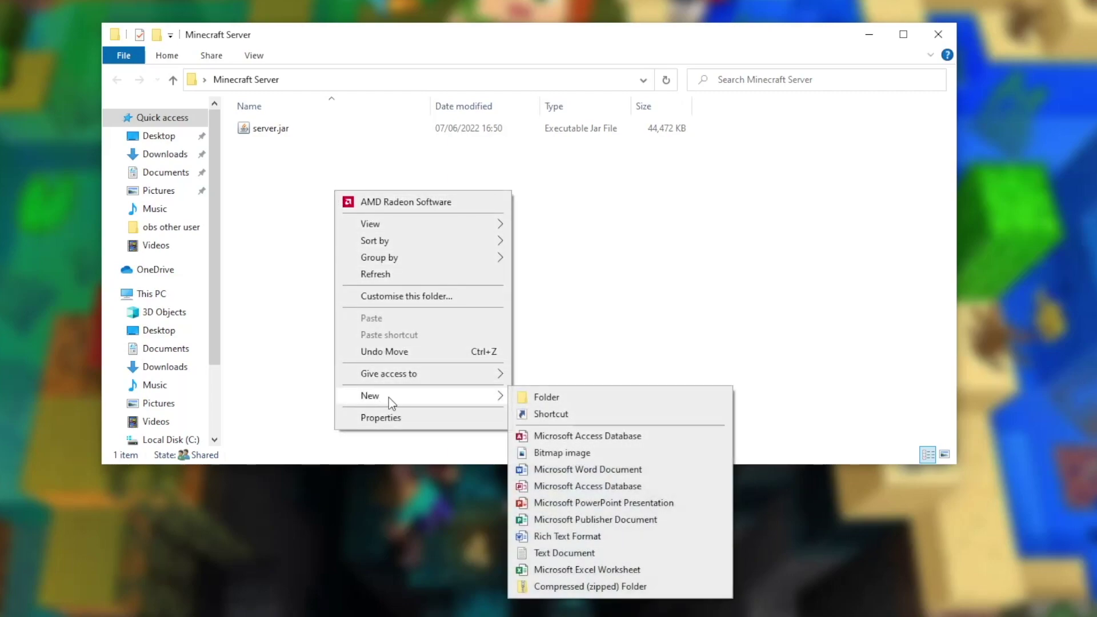
{"action": "left_click", "coordinate": [563, 553]}
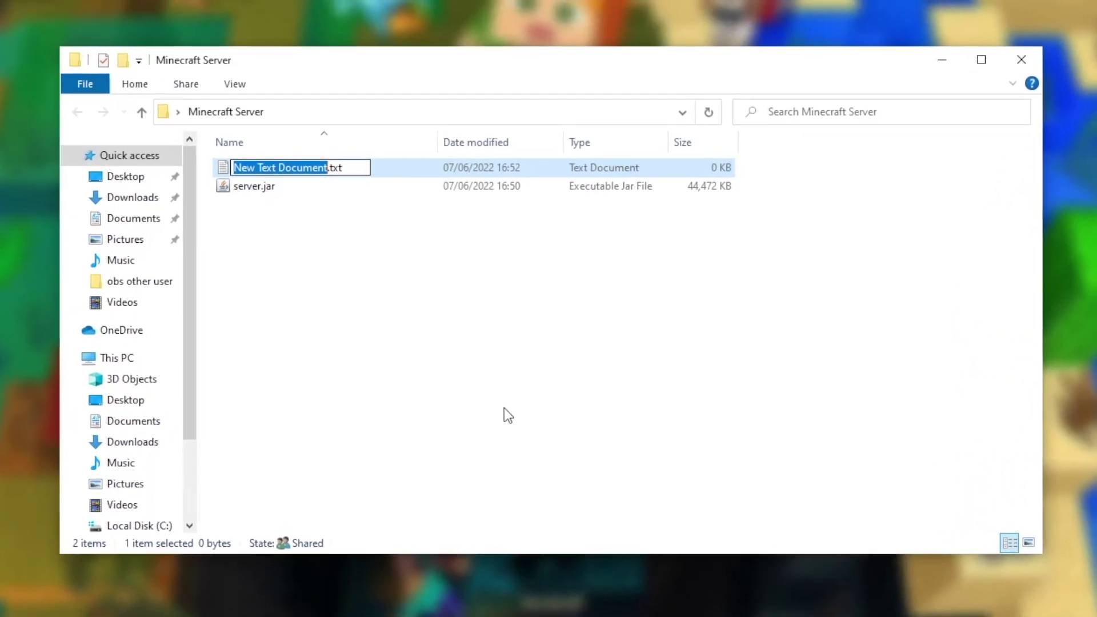
{"action": "type", "text": "start"}
{"action": "left_click", "coordinate": [504, 414]}
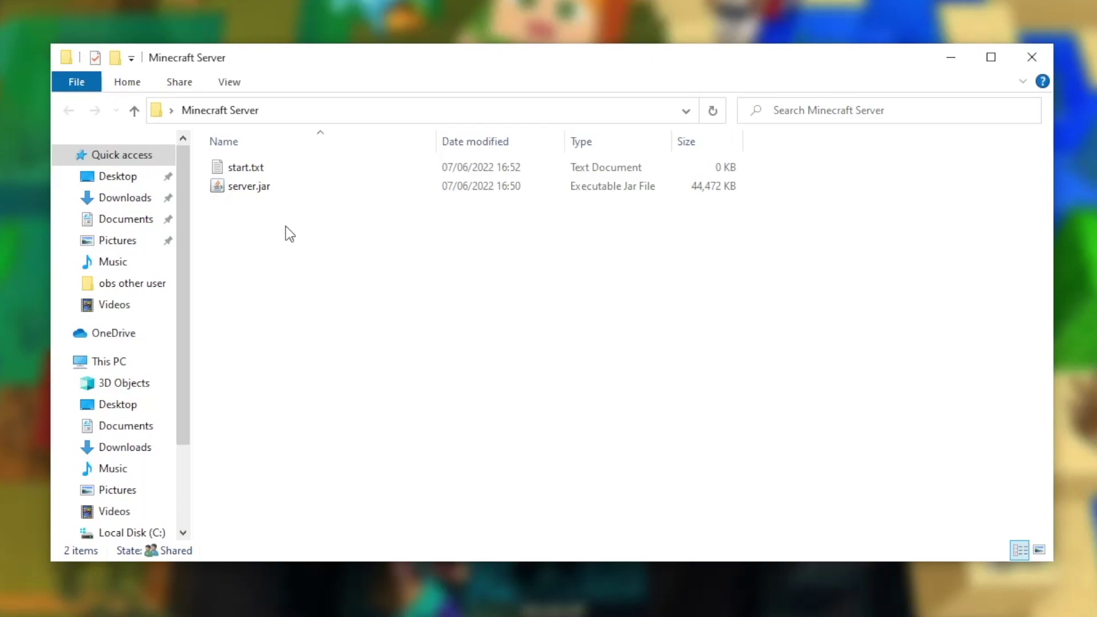
Open start.txt and paste in the java launch command copied from the Minecraft server download page in Chrome
{"action": "left_click", "coordinate": [295, 165]}
{"action": "right_click", "coordinate": [296, 165]}
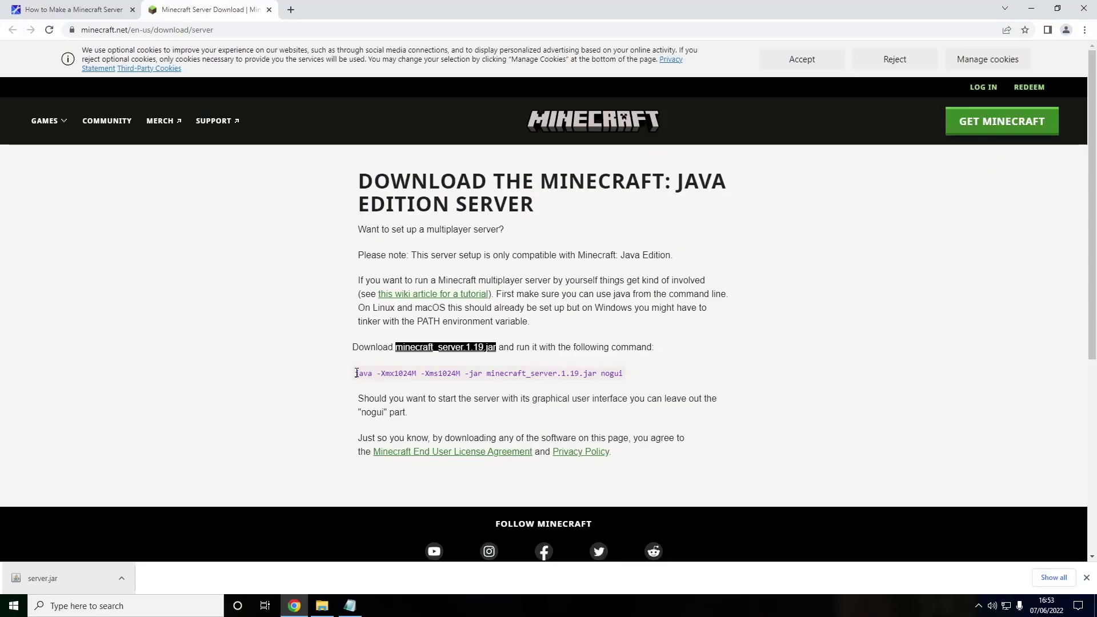
{"action": "left_click", "coordinate": [355, 376]}
{"action": "left_click_drag", "start_coordinate": [354, 376], "coordinate": [626, 380]}
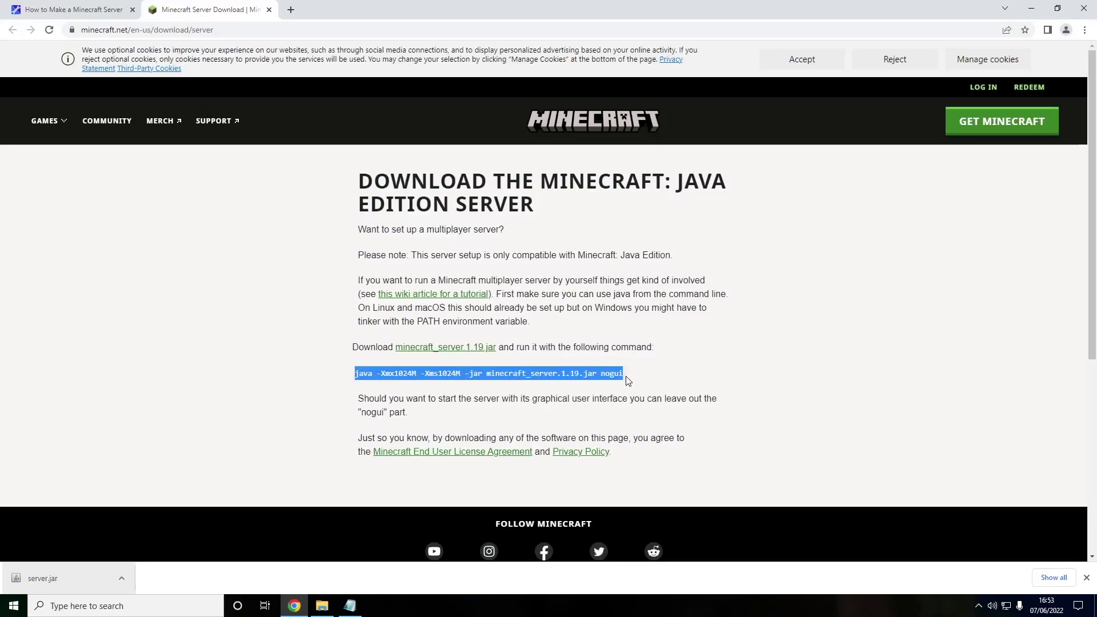
{"action": "right_click", "coordinate": [593, 373]}
{"action": "left_click", "coordinate": [612, 383]}
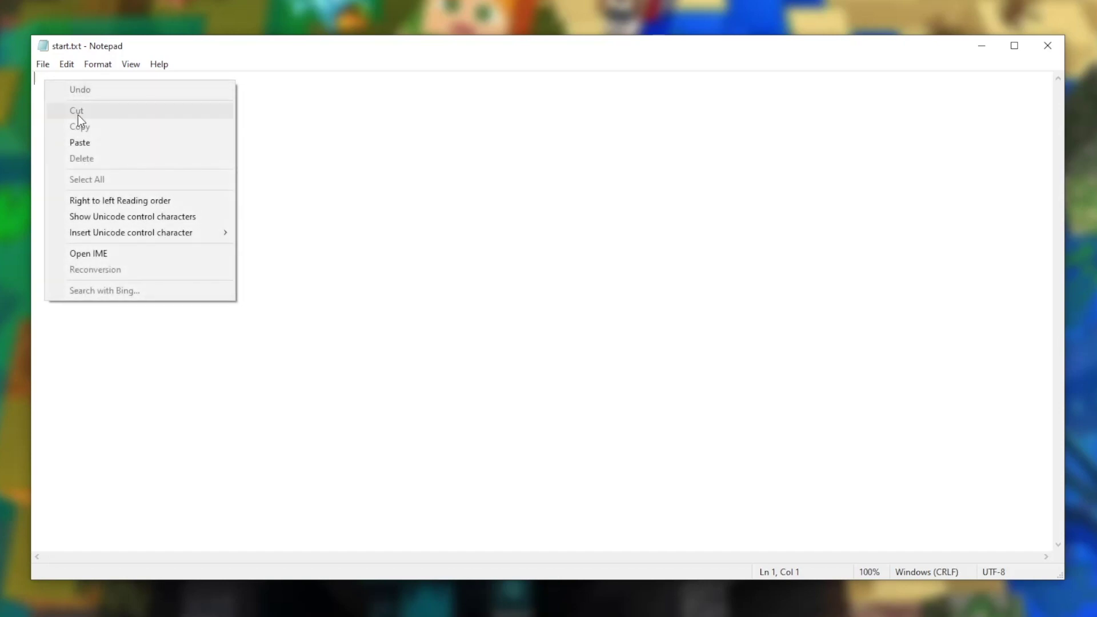
{"action": "left_click", "coordinate": [86, 142]}
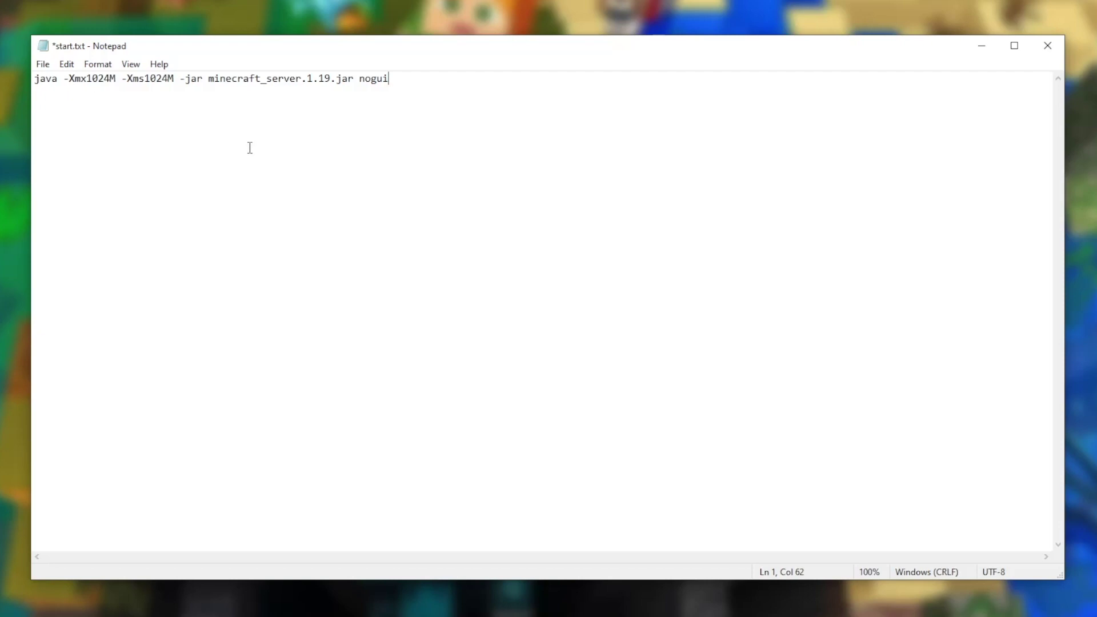
Replace "minecraft_server.1.19" with "server" in the launch command so that it points to server.jar
{"action": "left_click_drag", "start_coordinate": [35, 80], "coordinate": [116, 81]}
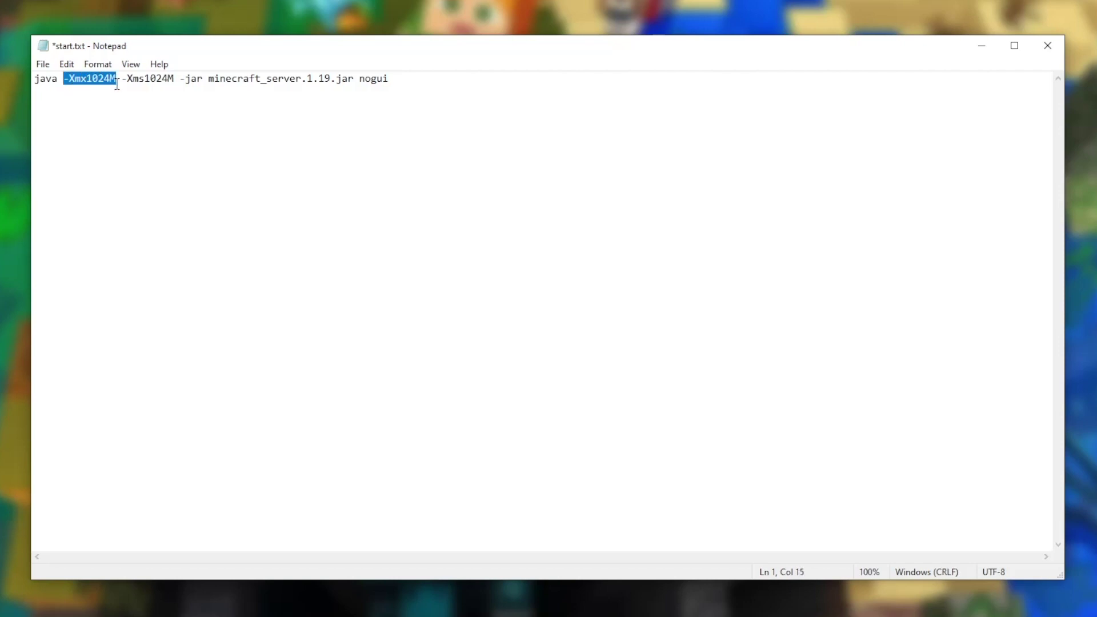
{"action": "left_click_drag", "start_coordinate": [121, 80], "coordinate": [337, 80]}
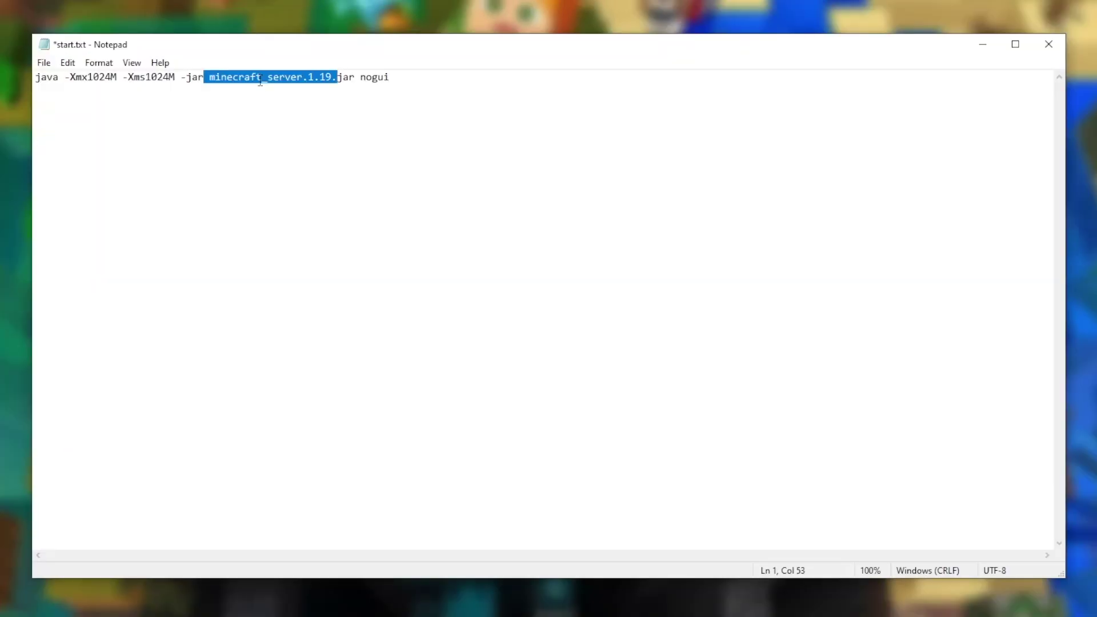
{"action": "left_click", "coordinate": [286, 78]}
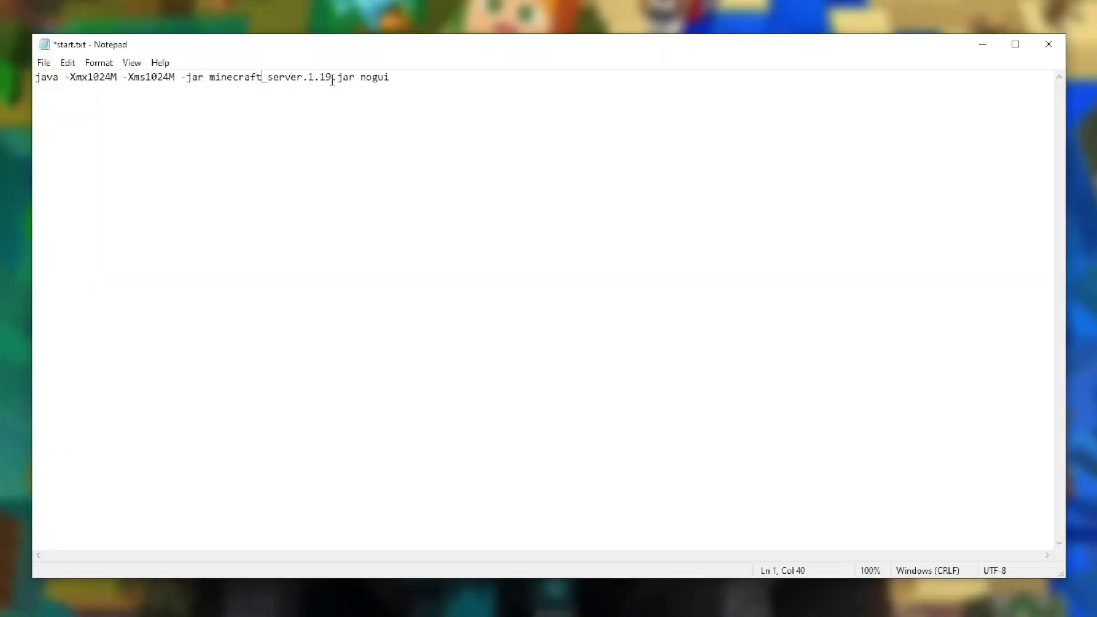
{"action": "left_click", "coordinate": [331, 76]}
{"action": "left_click_drag", "start_coordinate": [331, 76], "coordinate": [209, 80]}
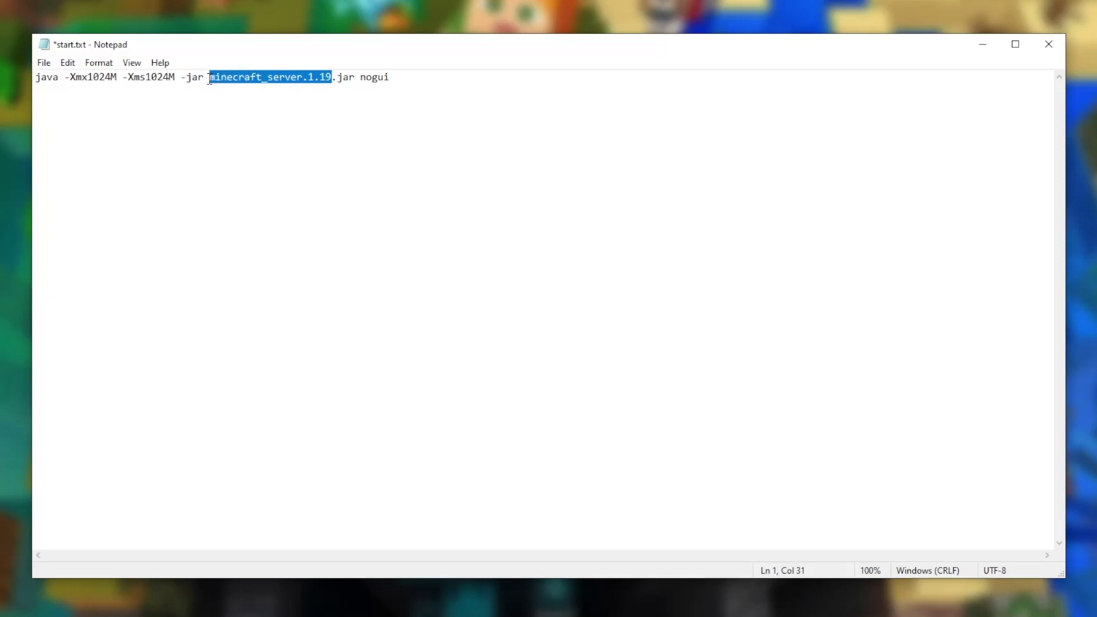
{"action": "type", "text": "server"}
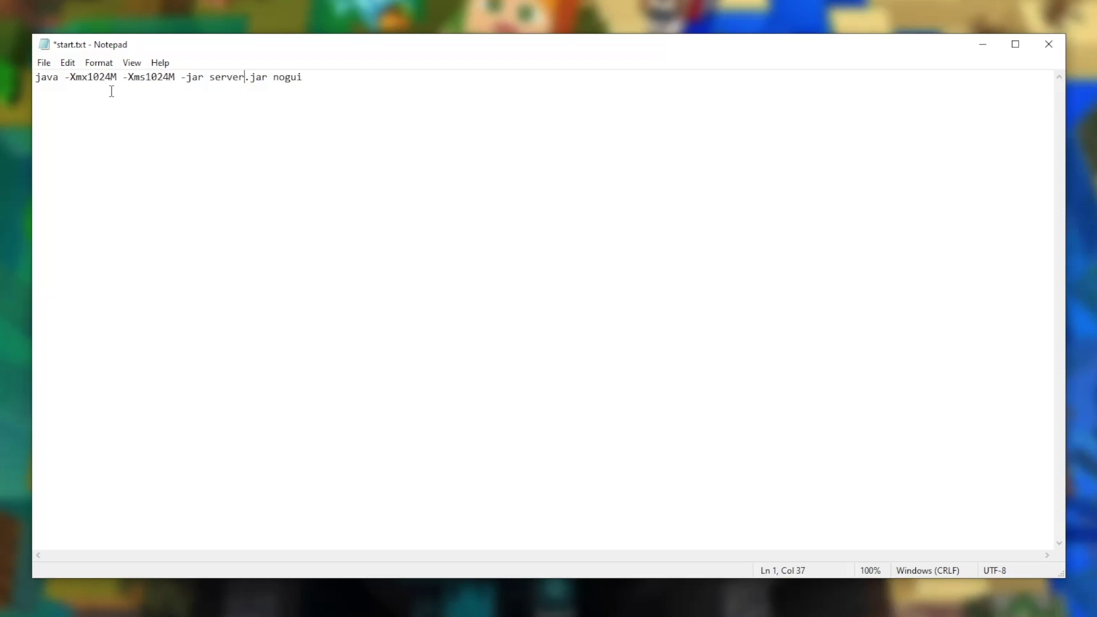
Save the launch command as start.bat with the All Files type in the Minecraft Server folder, and delete start.txt
{"action": "left_click", "coordinate": [46, 66]}
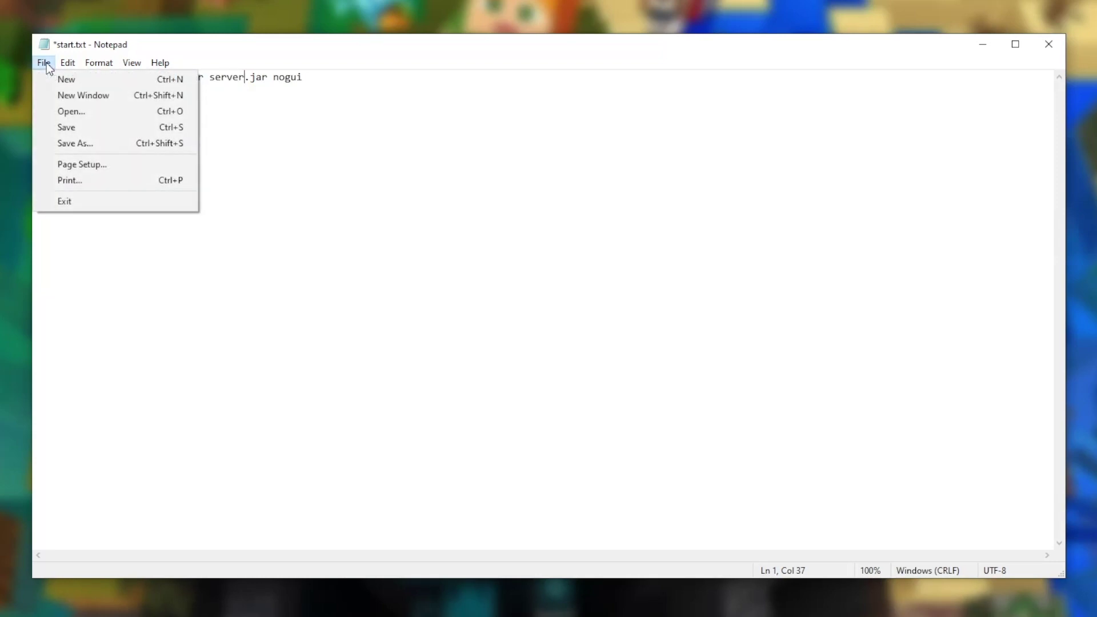
{"action": "left_click", "coordinate": [82, 144]}
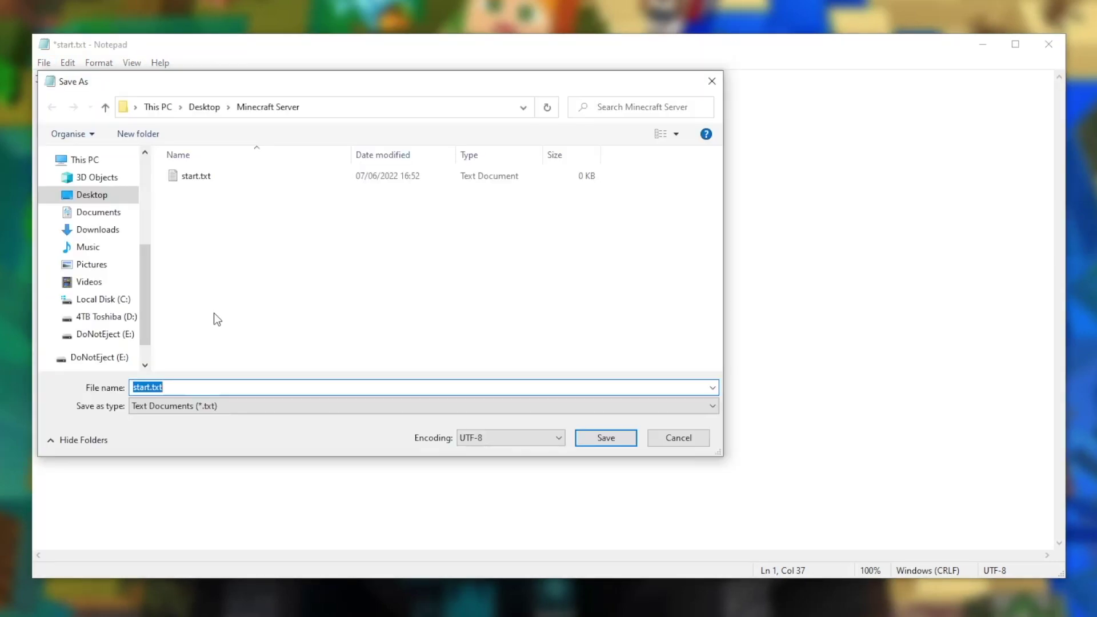
{"action": "left_click", "coordinate": [165, 407]}
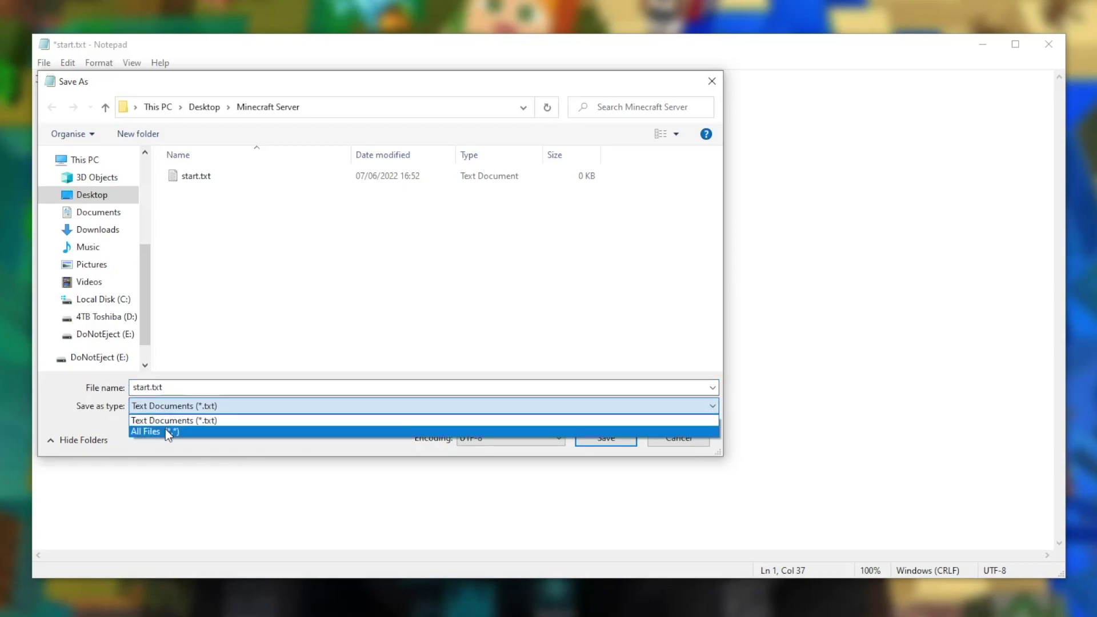
{"action": "left_click", "coordinate": [166, 431]}
{"action": "left_click", "coordinate": [173, 387]}
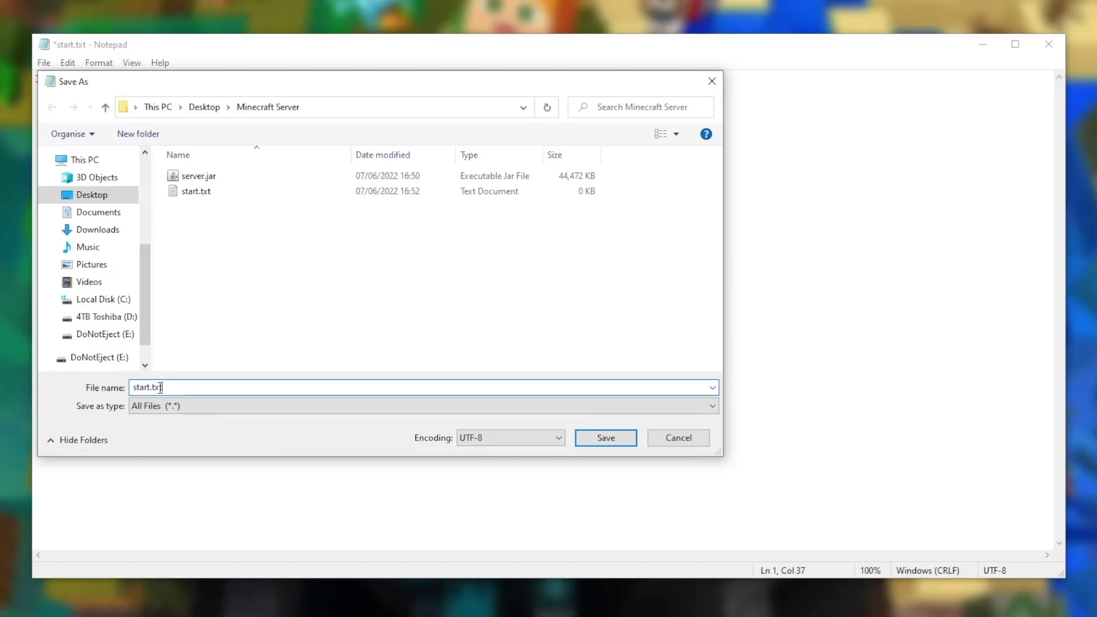
{"action": "key", "text": "BackSpace"}
{"action": "key", "text": "BackSpace"}
{"action": "key", "text": "BackSpace"}
{"action": "type", "text": "bat"}
{"action": "left_click", "coordinate": [608, 441]}
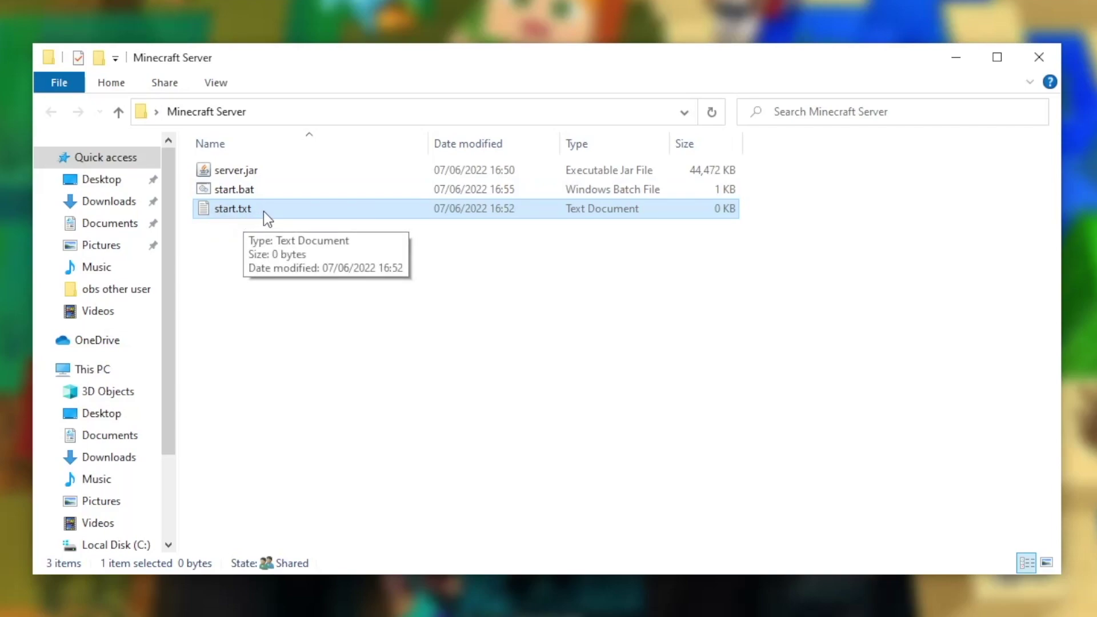
{"action": "right_click", "coordinate": [263, 211]}
{"action": "key", "text": "Delete"}
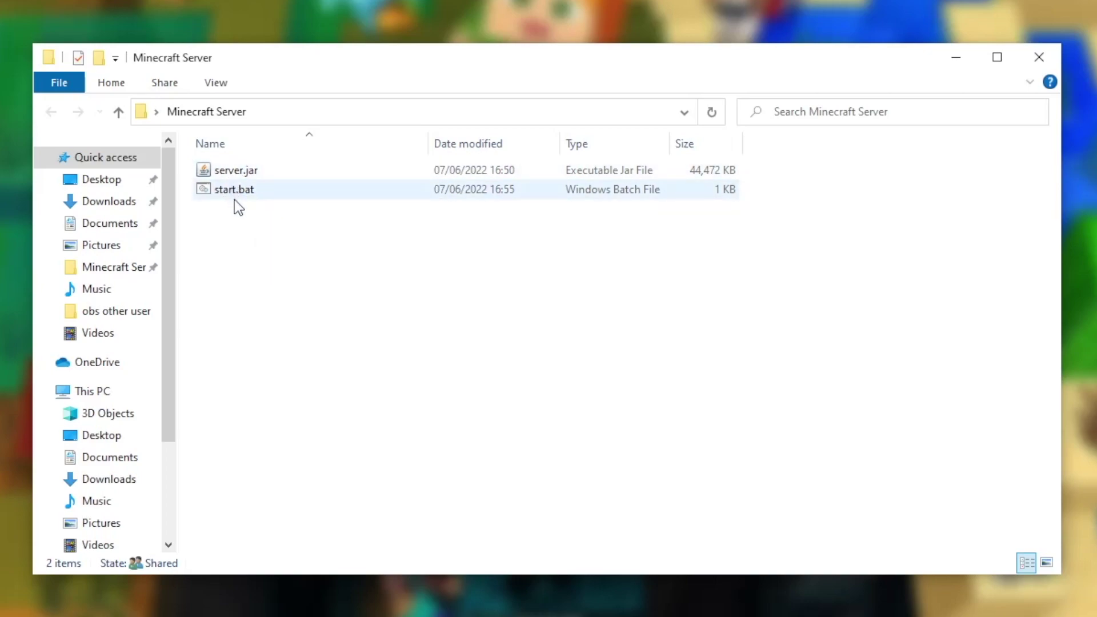
Check that file name extensions are shown and run start.bat to generate the initial server files in the Minecraft Server folder
{"action": "left_click", "coordinate": [216, 82]}
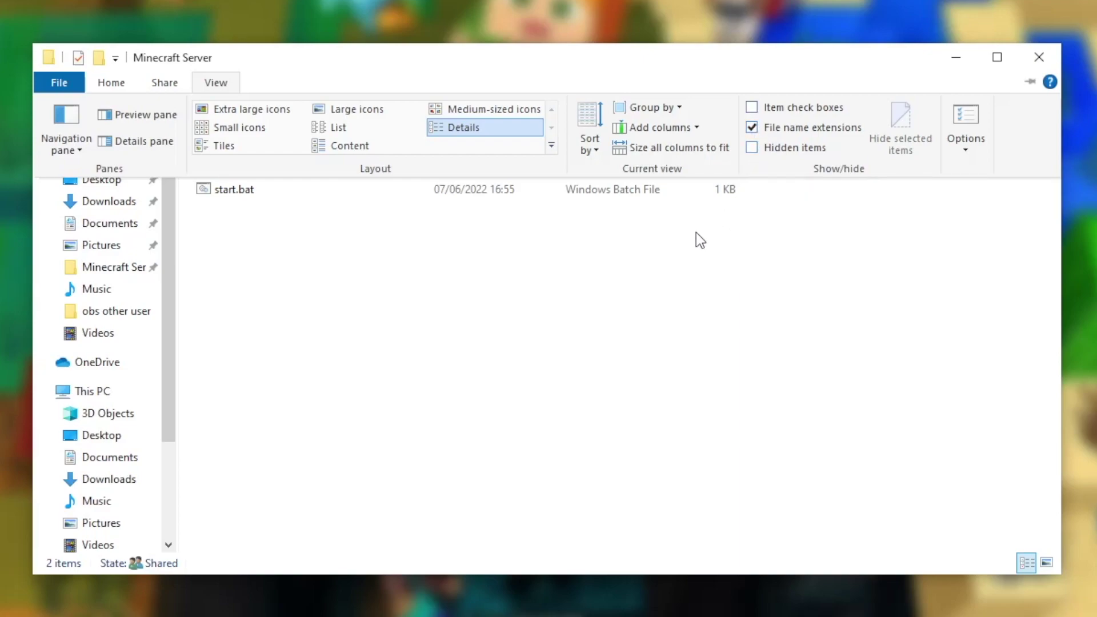
{"action": "left_click", "coordinate": [492, 193]}
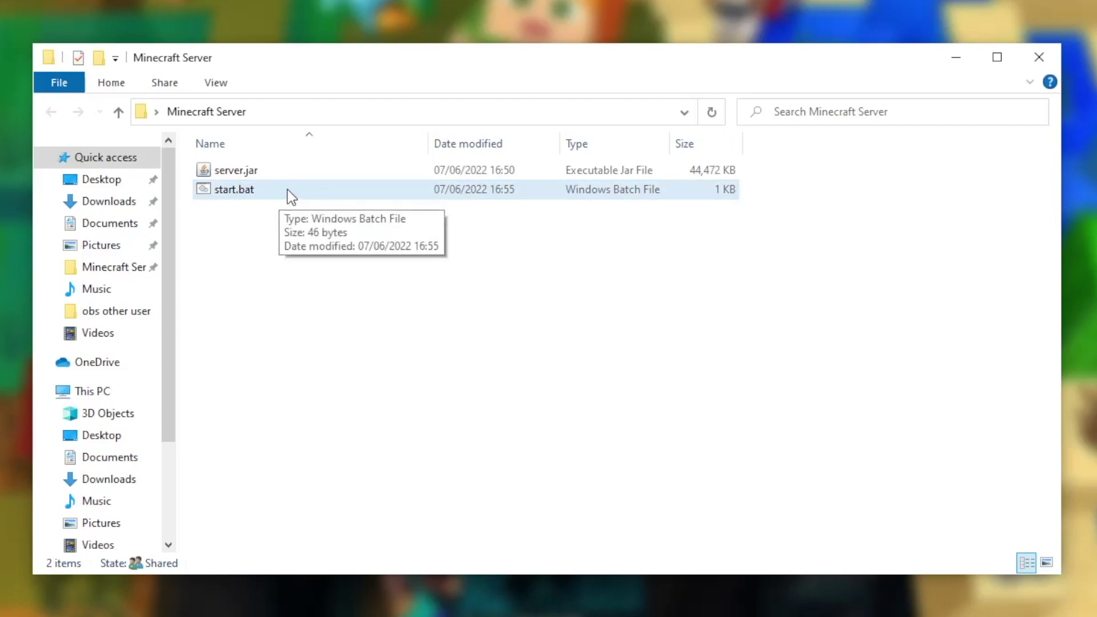
{"action": "left_click_drag", "start_coordinate": [275, 326], "coordinate": [311, 145]}
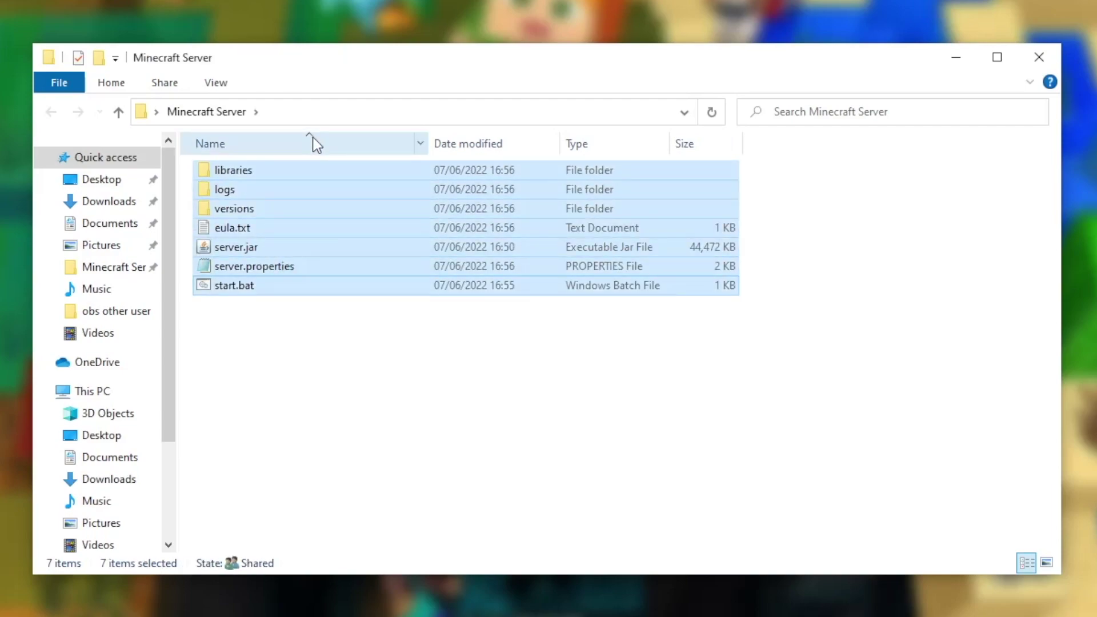
{"action": "left_click", "coordinate": [310, 222]}
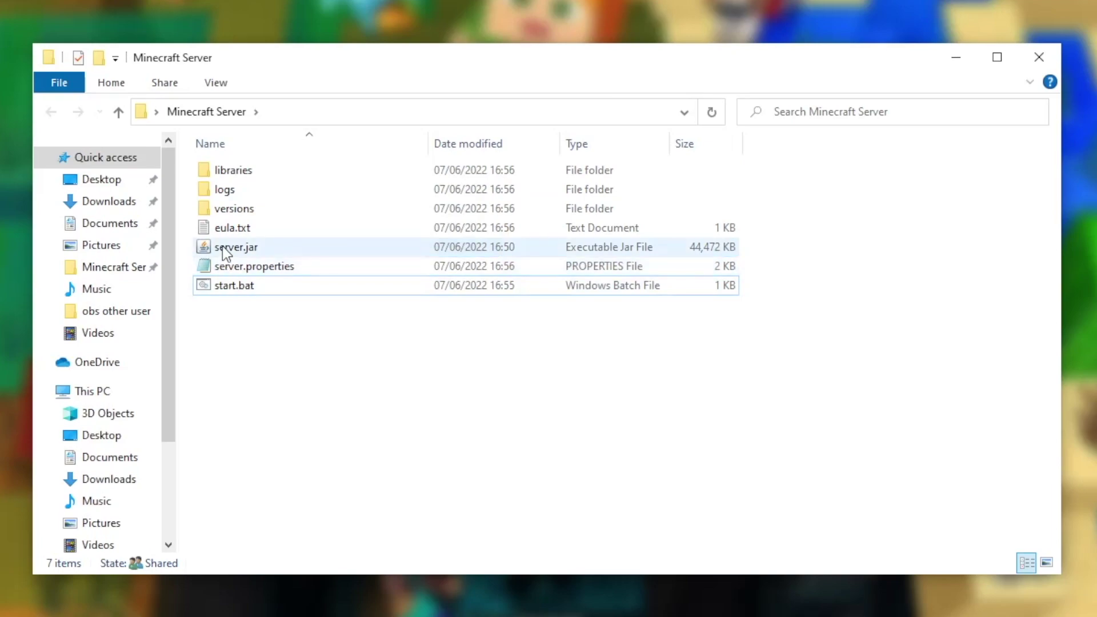
Accept the EULA by setting eula=true in eula.txt, and save and close the file
{"action": "double_click", "coordinate": [269, 228]}
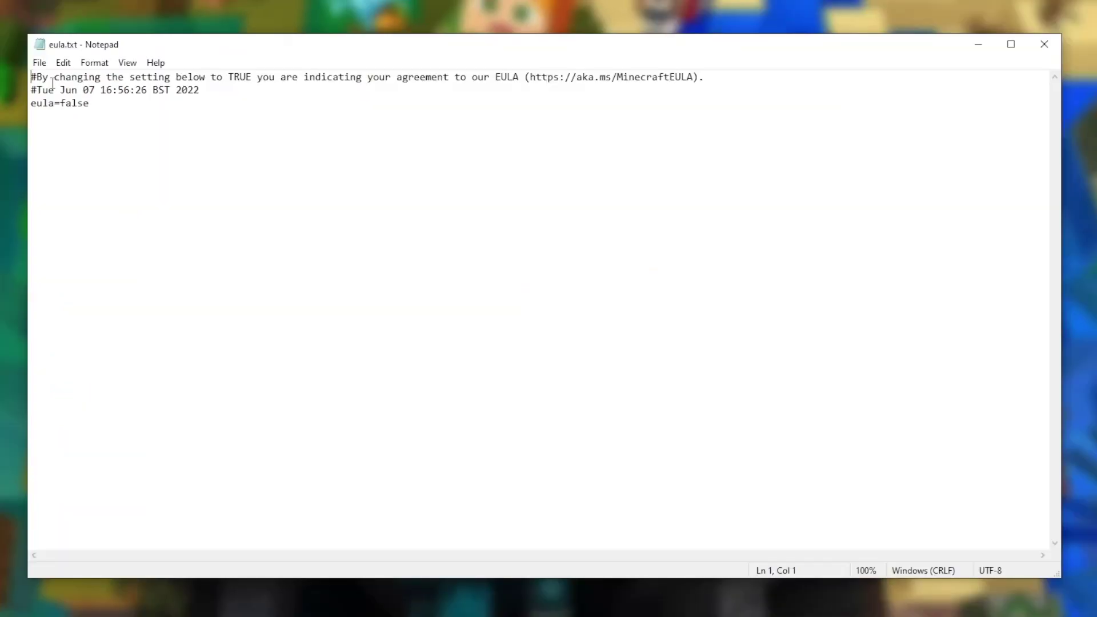
{"action": "left_click", "coordinate": [90, 104]}
{"action": "left_click_drag", "start_coordinate": [90, 103], "coordinate": [60, 103]}
{"action": "type", "text": "true"}
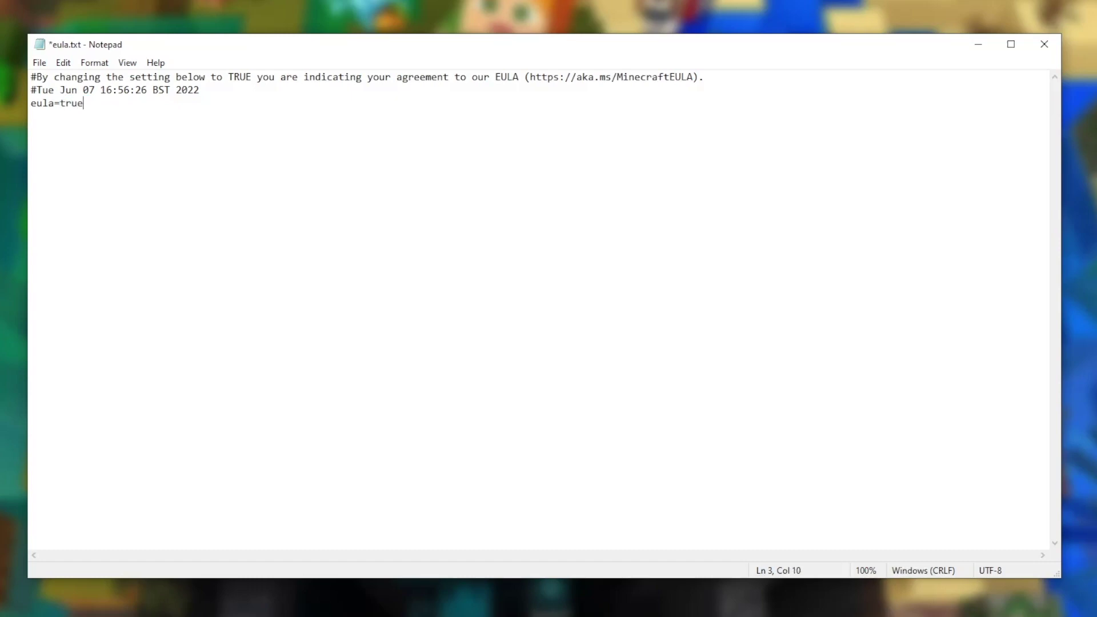
{"action": "left_click_drag", "start_coordinate": [304, 78], "coordinate": [201, 92]}
{"action": "left_click", "coordinate": [574, 91]}
{"action": "left_click", "coordinate": [85, 105]}
{"action": "left_click", "coordinate": [39, 63]}
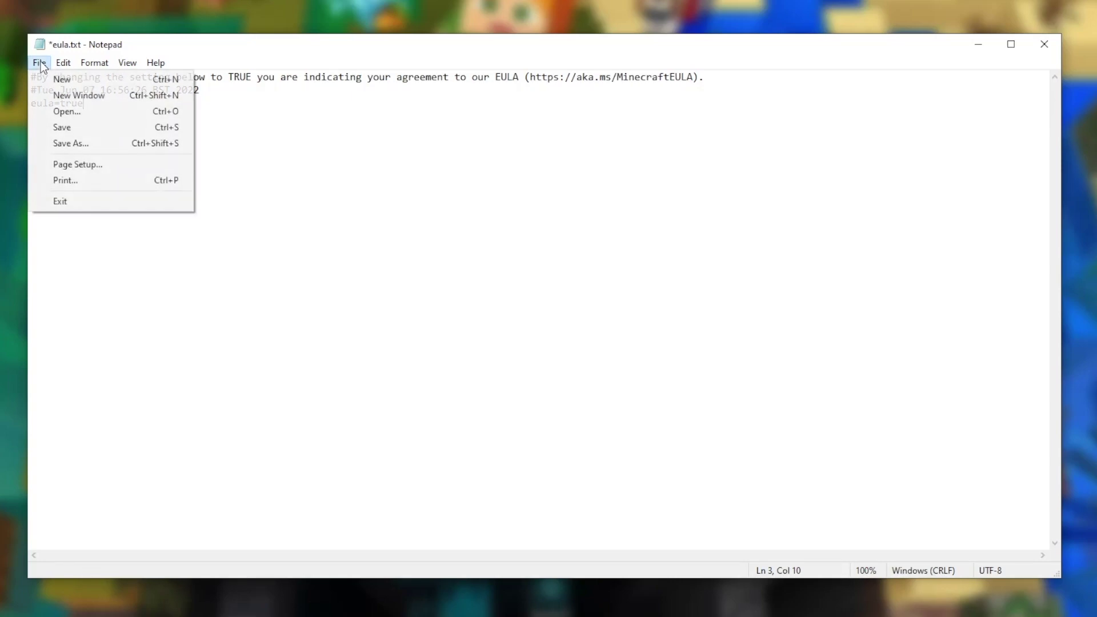
{"action": "left_click", "coordinate": [79, 126]}
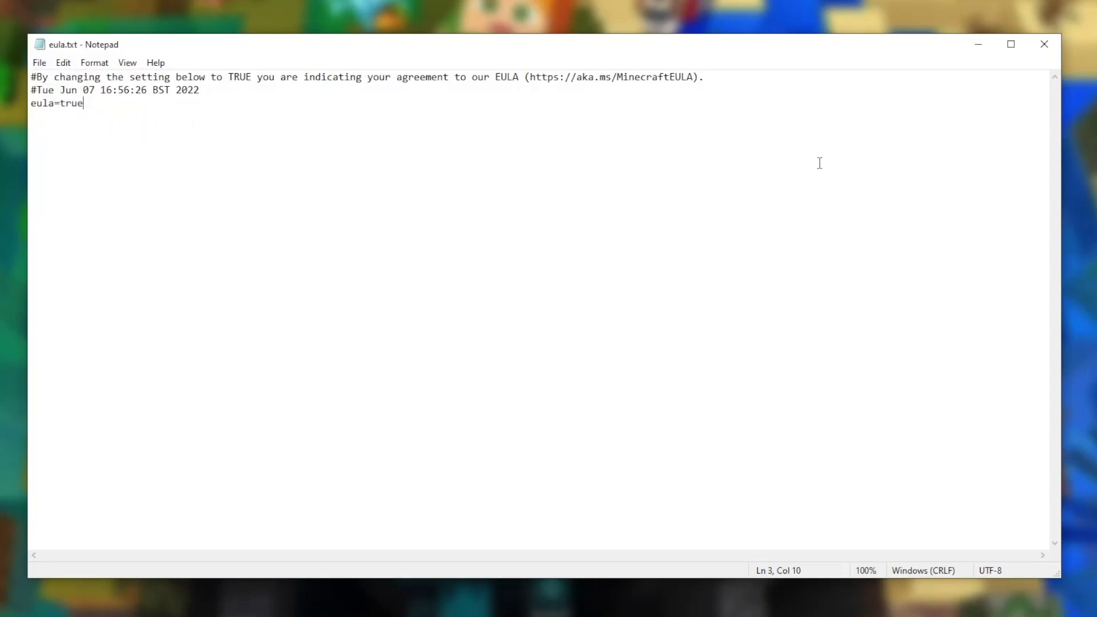
{"action": "left_click", "coordinate": [1044, 44]}
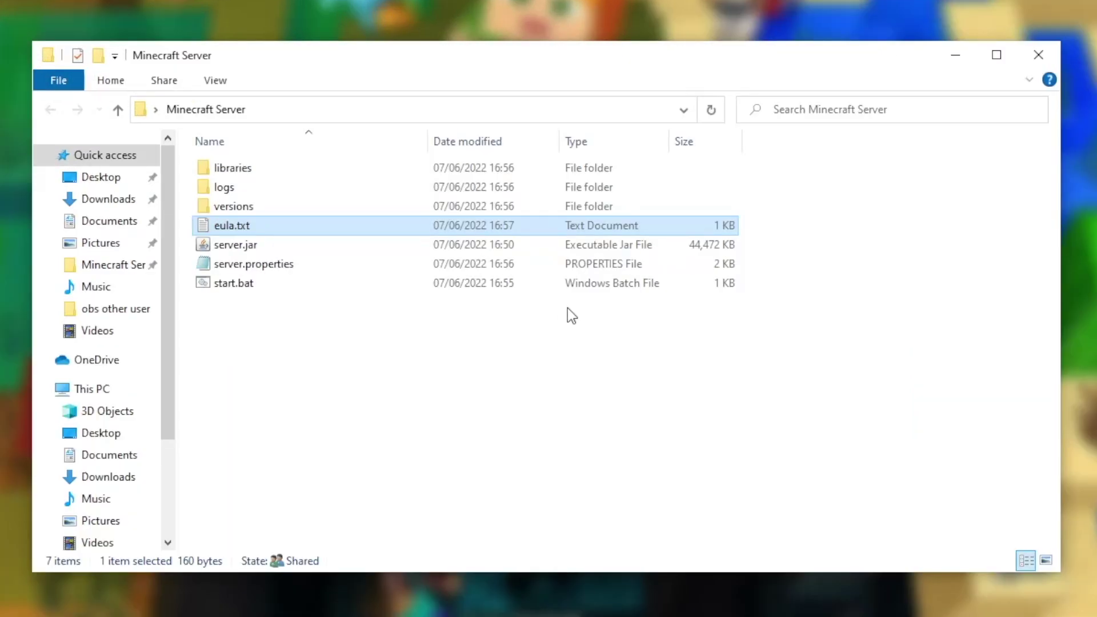
Run start.bat to generate the world, and shut the server down with the stop command once loading has finished
{"action": "double_click", "coordinate": [277, 286]}
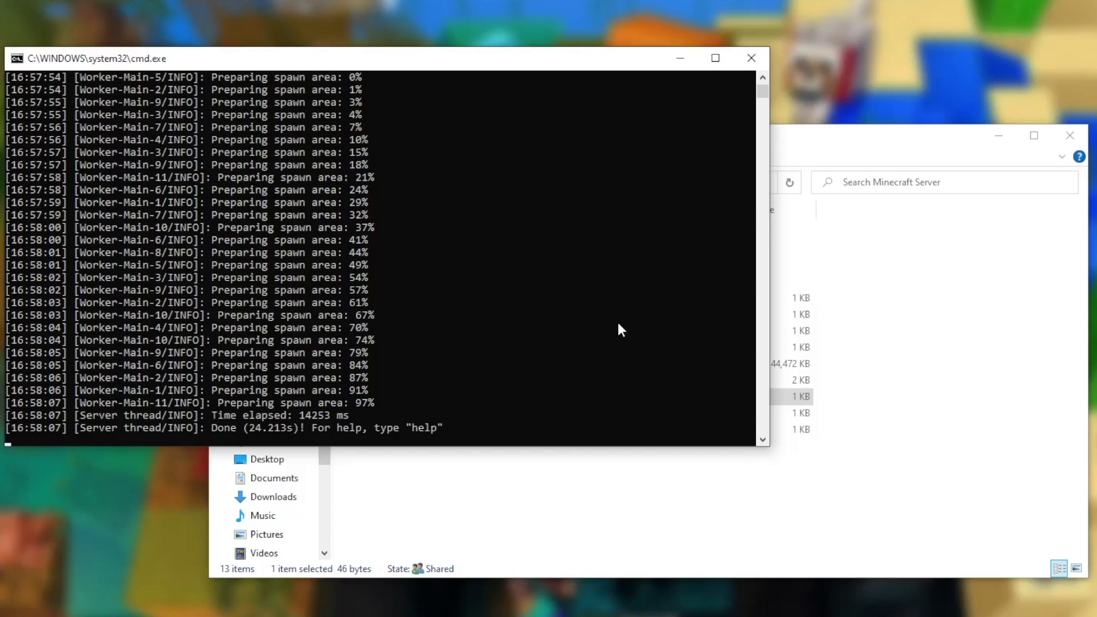
{"action": "type", "text": "stop"}
{"action": "key", "text": "Return"}
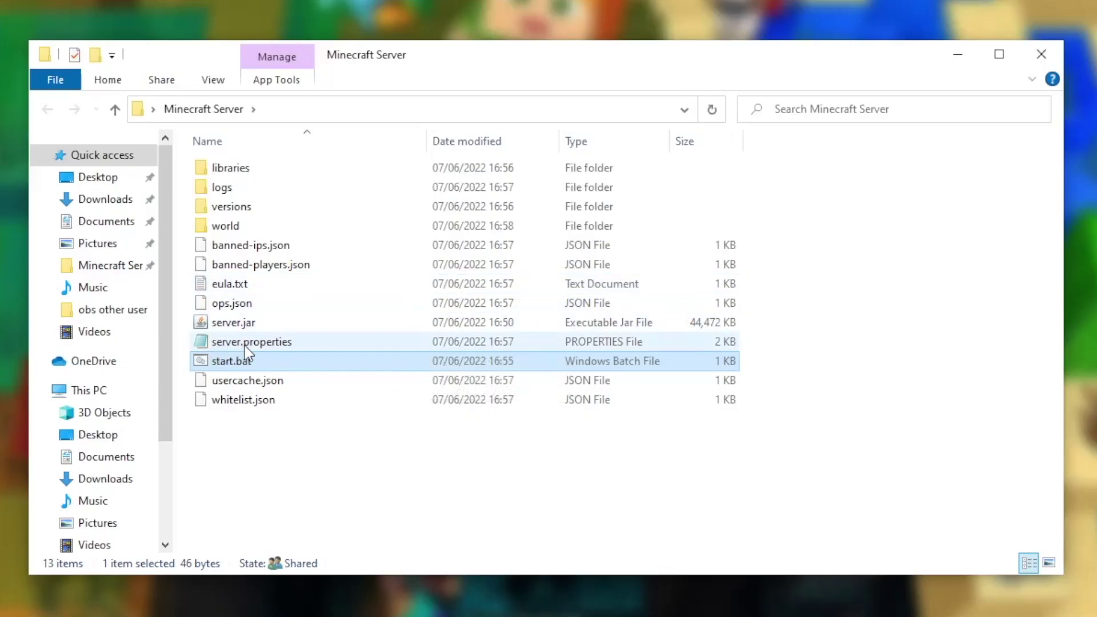
Open server.properties in Notepad and locate the value of the white-list setting
{"action": "right_click", "coordinate": [319, 341]}
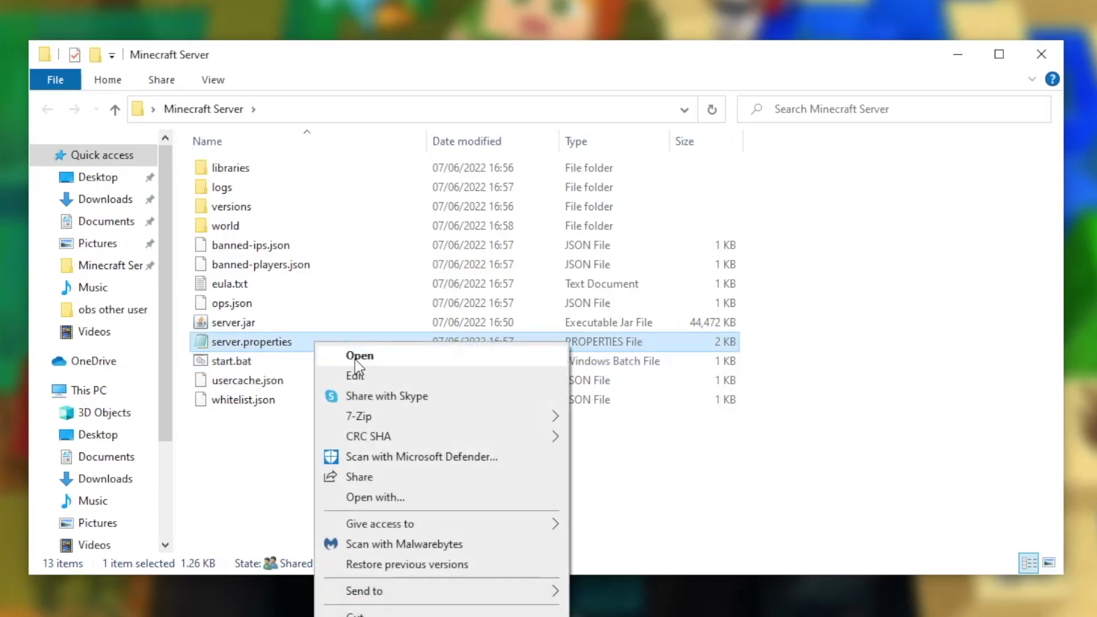
{"action": "left_click", "coordinate": [359, 359]}
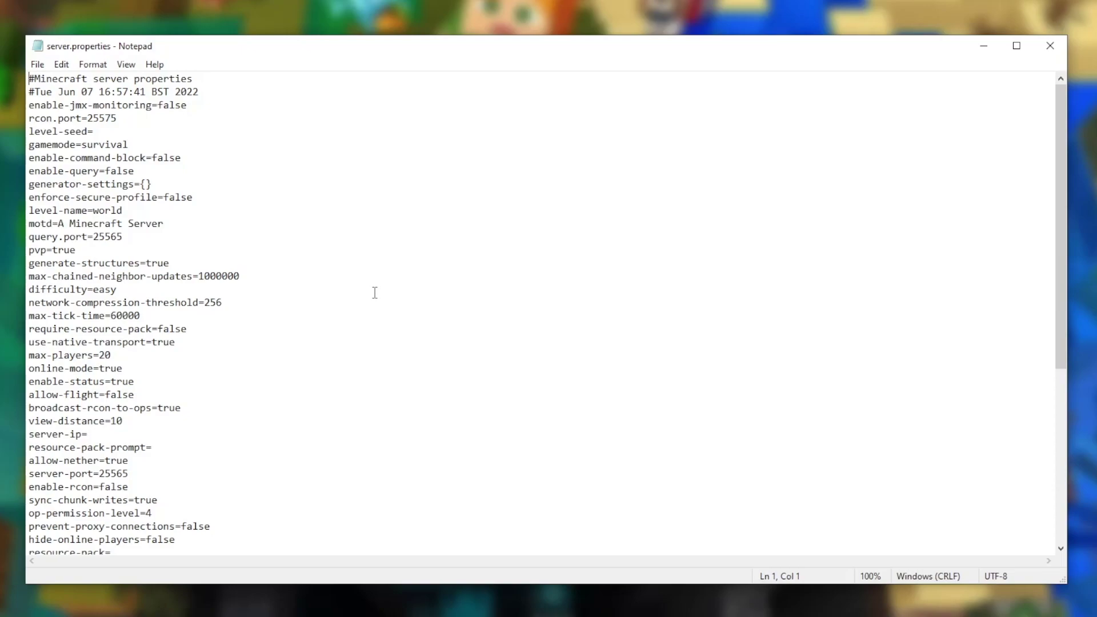
{"action": "left_click_drag", "start_coordinate": [1059, 105], "coordinate": [1058, 273]}
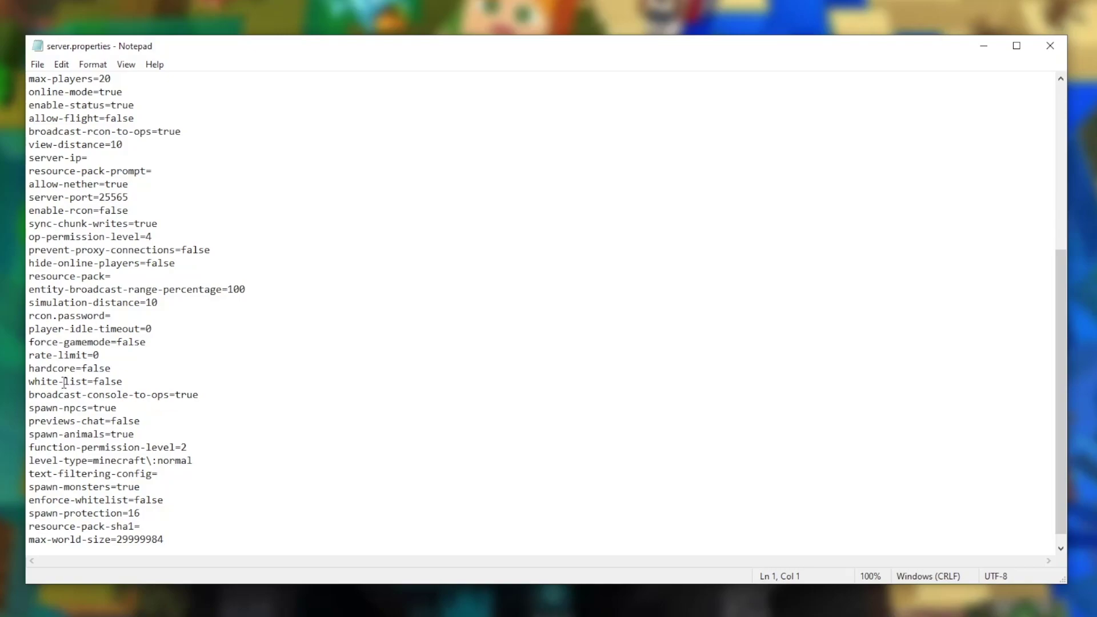
{"action": "left_click_drag", "start_coordinate": [94, 382], "coordinate": [122, 381]}
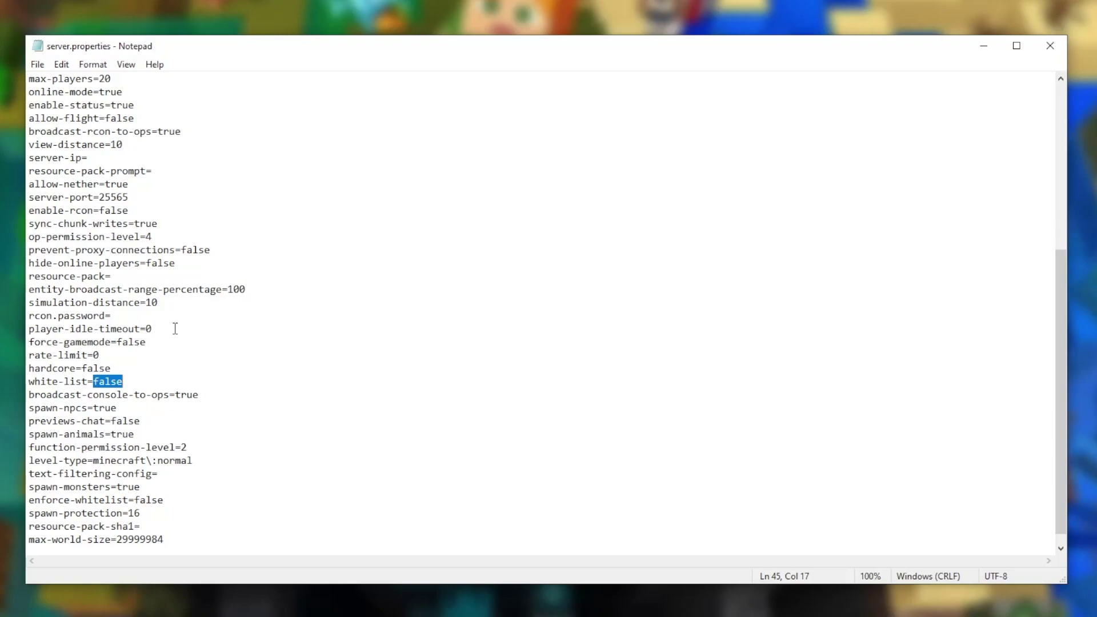
Set the difficulty to peaceful in server.properties
{"action": "scroll", "coordinate": [176, 329], "scroll_direction": "up", "scroll_amount": 7}
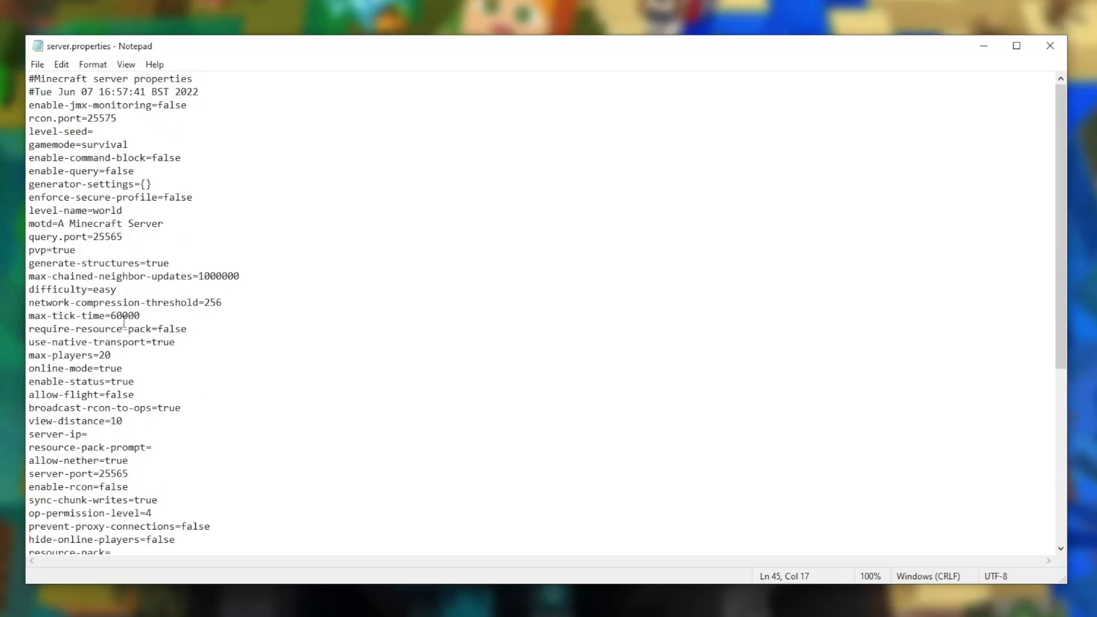
{"action": "left_click_drag", "start_coordinate": [117, 289], "coordinate": [30, 290]}
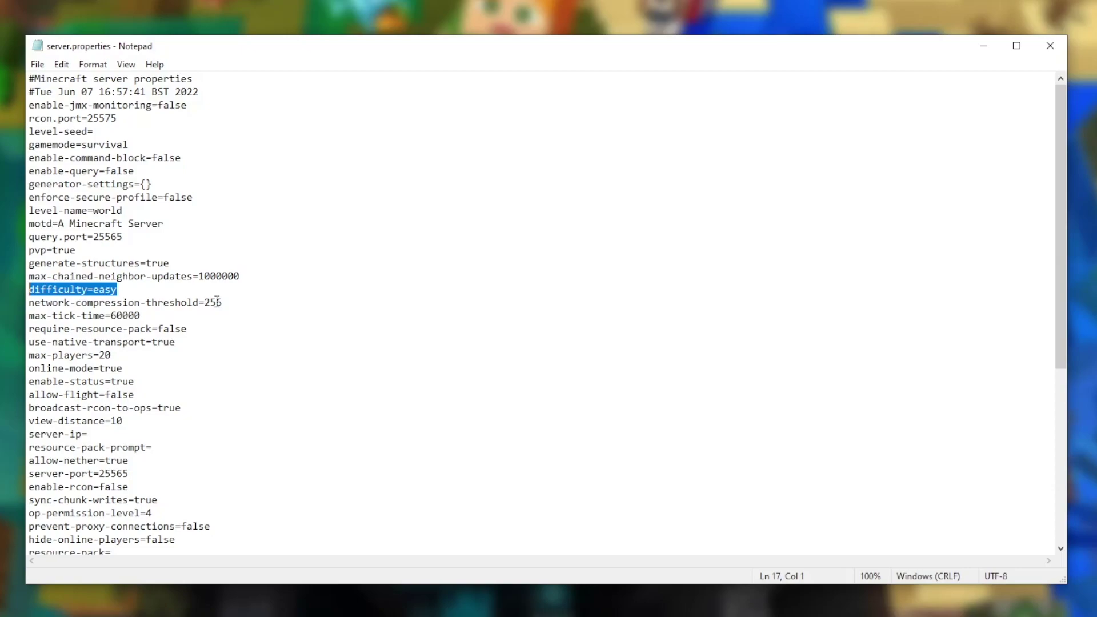
{"action": "left_click", "coordinate": [129, 288]}
{"action": "key", "text": "BackSpace"}
{"action": "key", "text": "BackSpace"}
{"action": "key", "text": "BackSpace"}
{"action": "key", "text": "BackSpace"}
{"action": "type", "text": "peaceful"}
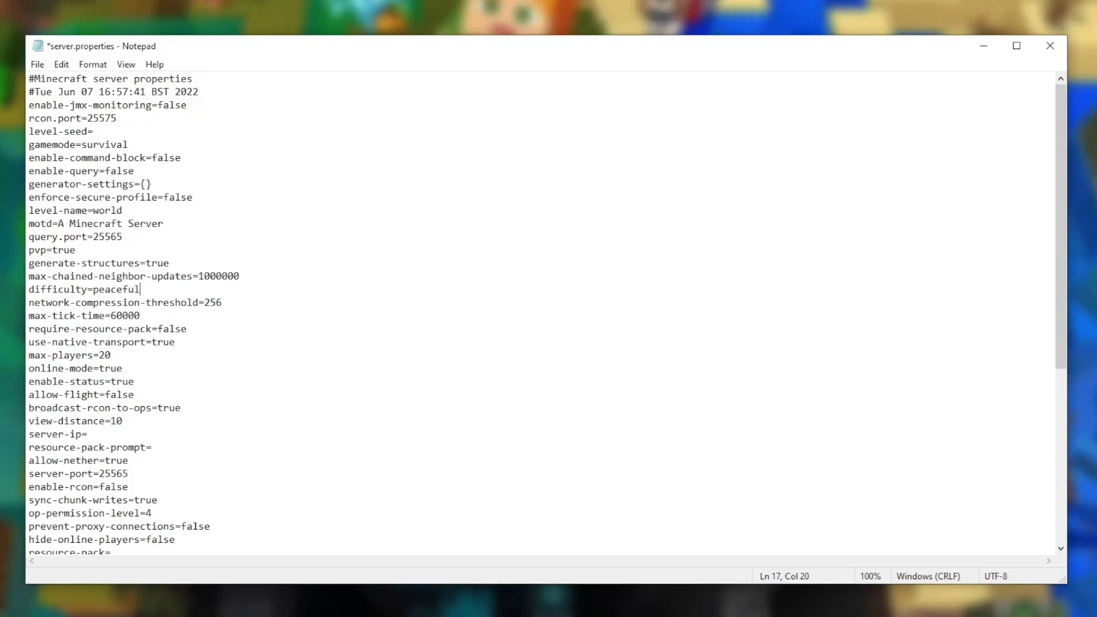
Examine the server-port line in server.properties and highlight its port number
{"action": "scroll", "coordinate": [137, 319], "scroll_direction": "down", "scroll_amount": 1}
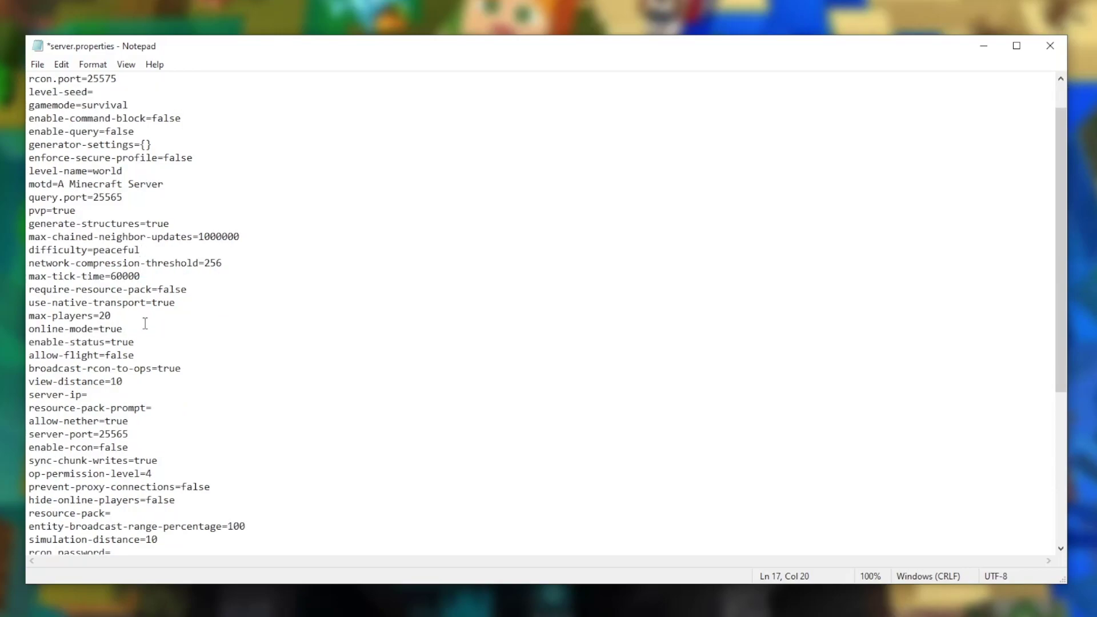
{"action": "left_click", "coordinate": [137, 435]}
{"action": "key", "text": "shift+Left"}
{"action": "key", "text": "shift+Left"}
{"action": "key", "text": "shift+Left"}
{"action": "key", "text": "shift+Left"}
{"action": "key", "text": "shift+Left"}
{"action": "key", "text": "shift+Left"}
{"action": "key", "text": "shift+Left"}
{"action": "key", "text": "shift+Left"}
{"action": "key", "text": "shift+Left"}
{"action": "key", "text": "shift+Left"}
{"action": "key", "text": "shift+Left"}
{"action": "key", "text": "shift+Left"}
{"action": "key", "text": "shift+Left"}
{"action": "key", "text": "shift+Left"}
{"action": "key", "text": "shift+Left"}
{"action": "key", "text": "shift+Left"}
{"action": "key", "text": "shift+Left"}
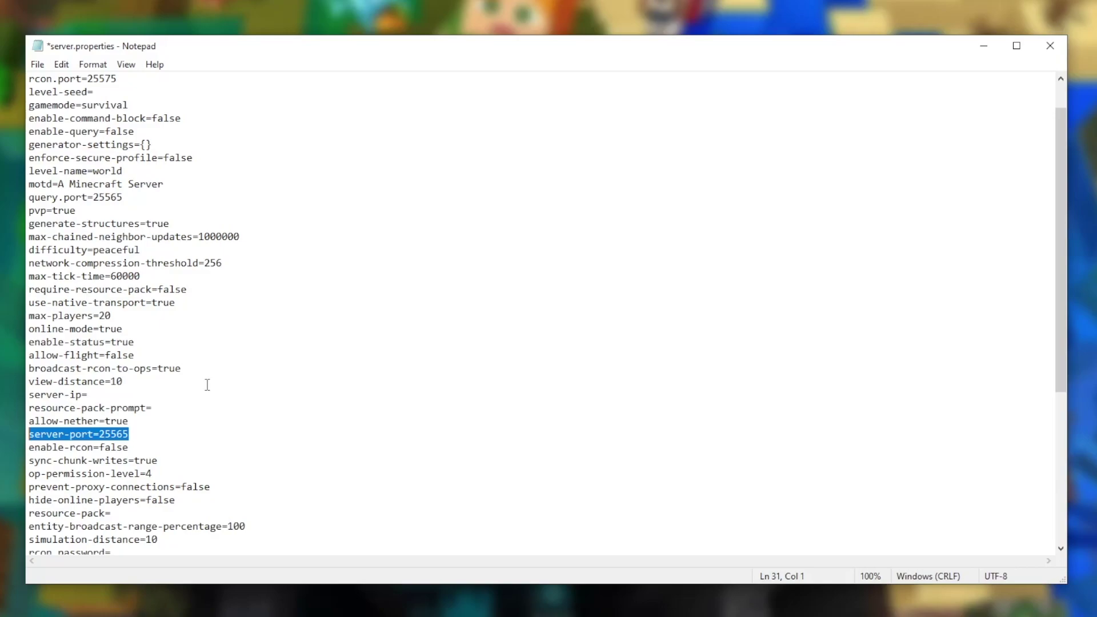
{"action": "key", "text": "shift+Right"}
{"action": "key", "text": "shift+Right"}
{"action": "key", "text": "shift+Right"}
{"action": "key", "text": "shift+Right"}
{"action": "key", "text": "shift+Right"}
{"action": "key", "text": "shift+Right"}
{"action": "key", "text": "shift+Right"}
{"action": "key", "text": "shift+Right"}
{"action": "key", "text": "shift+Right"}
{"action": "key", "text": "shift+Right"}
{"action": "key", "text": "shift+Right"}
{"action": "key", "text": "shift+Right"}
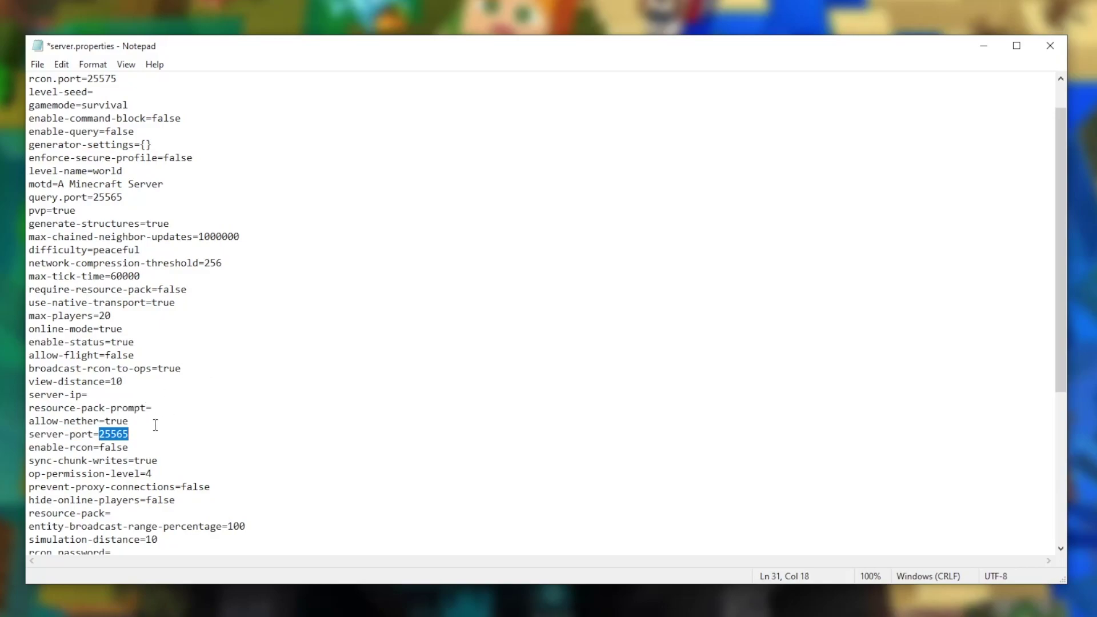
Save the changes to server.properties and close the file
{"action": "scroll", "coordinate": [154, 424], "scroll_direction": "up", "scroll_amount": 1}
{"action": "left_click", "coordinate": [154, 424]}
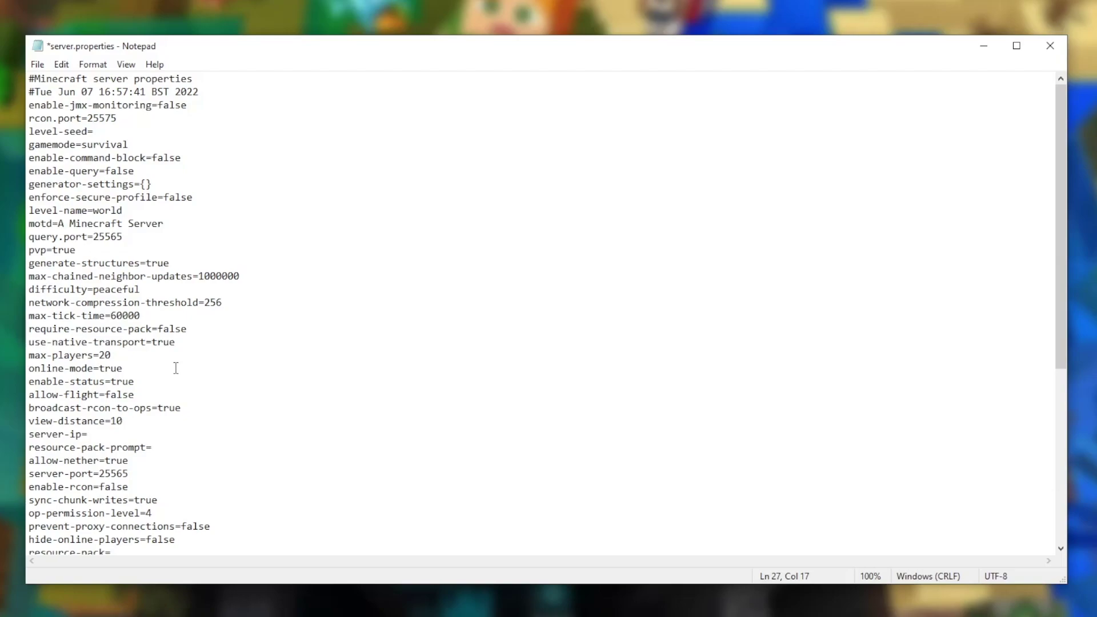
{"action": "left_click", "coordinate": [38, 65]}
{"action": "left_click", "coordinate": [71, 128]}
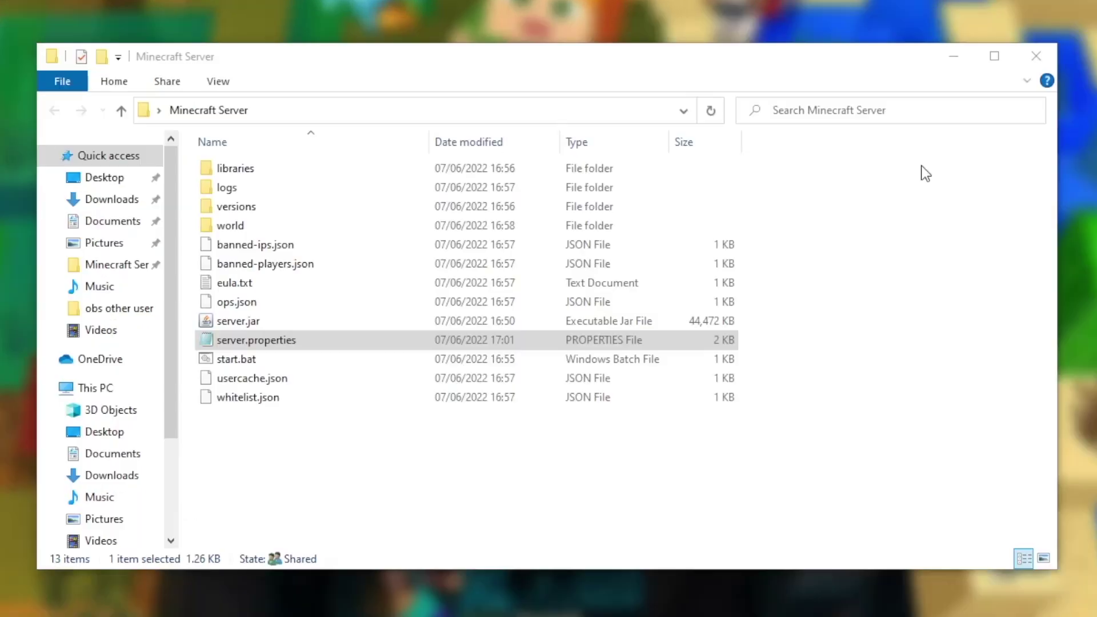
{"action": "right_click", "coordinate": [252, 229]}
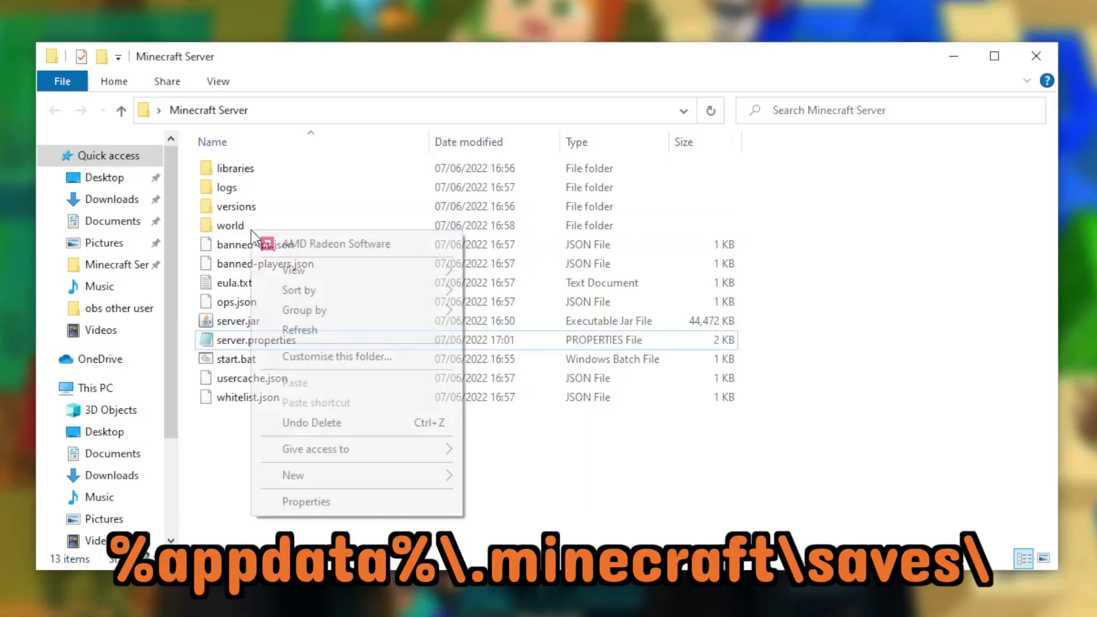
{"action": "left_click", "coordinate": [283, 228]}
{"action": "right_click", "coordinate": [283, 228]}
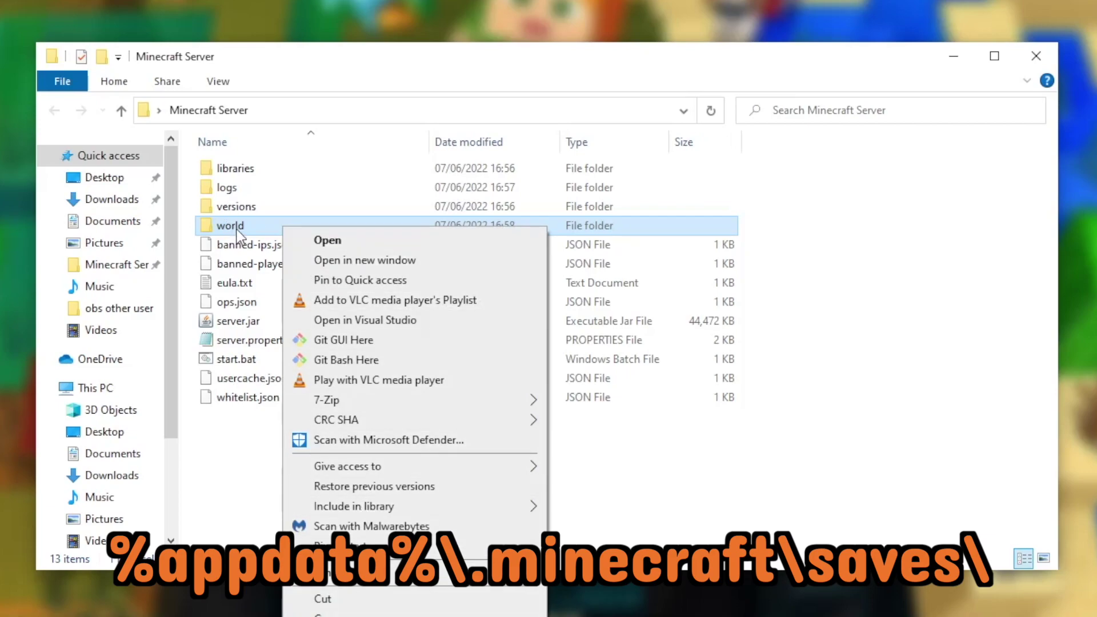
{"action": "left_click", "coordinate": [251, 229]}
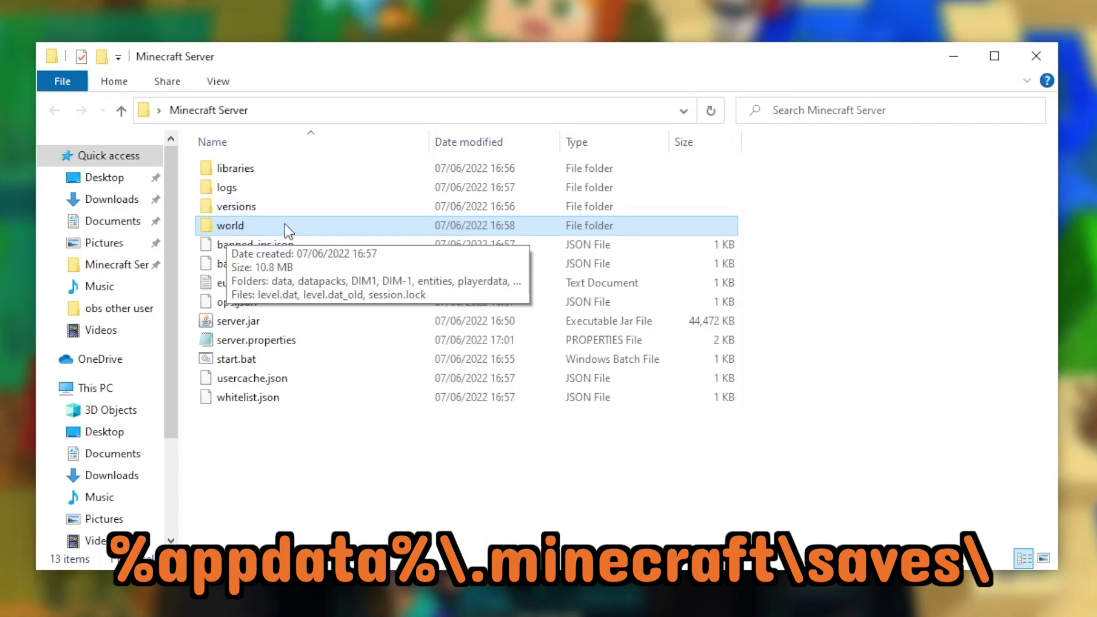
Start the server again by running start.bat from the Minecraft Server folder
{"action": "left_click", "coordinate": [309, 447]}
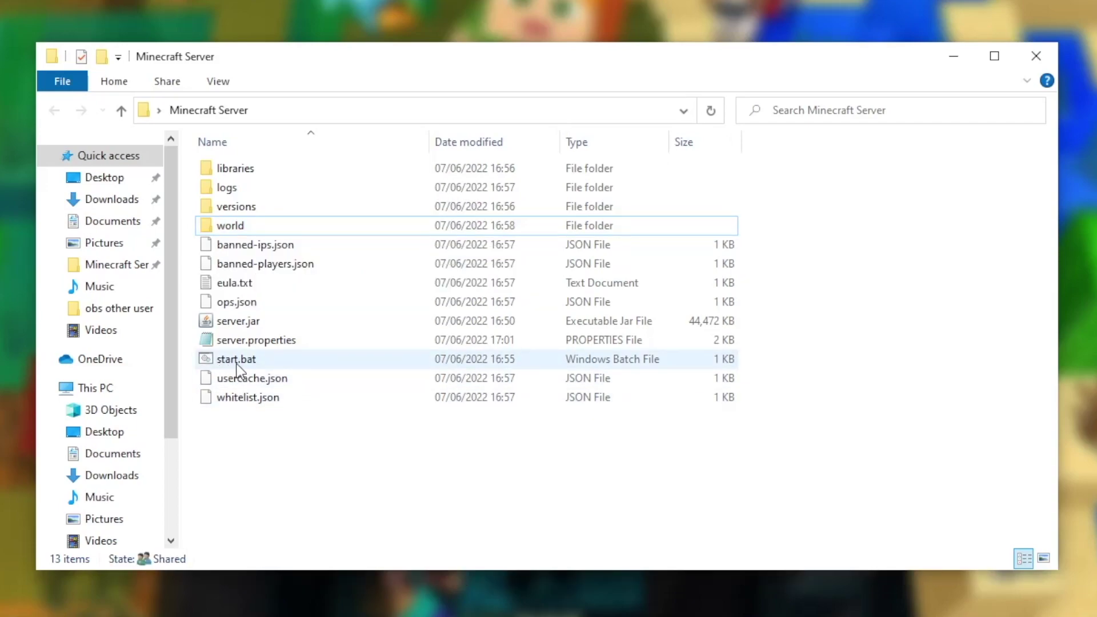
{"action": "mouse_move", "coordinate": [239, 366]}
{"action": "double_click", "coordinate": [296, 363]}
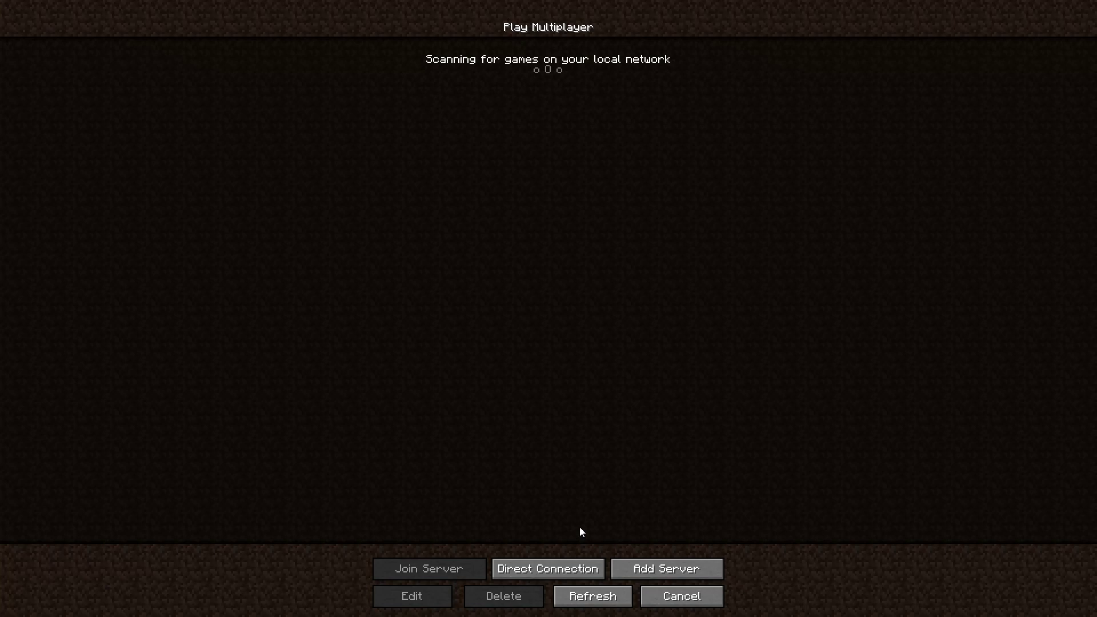
Switch to Minecraft and add a multiplayer server with the address 0, keeping the name Minecraft Server
{"action": "left_click", "coordinate": [645, 570]}
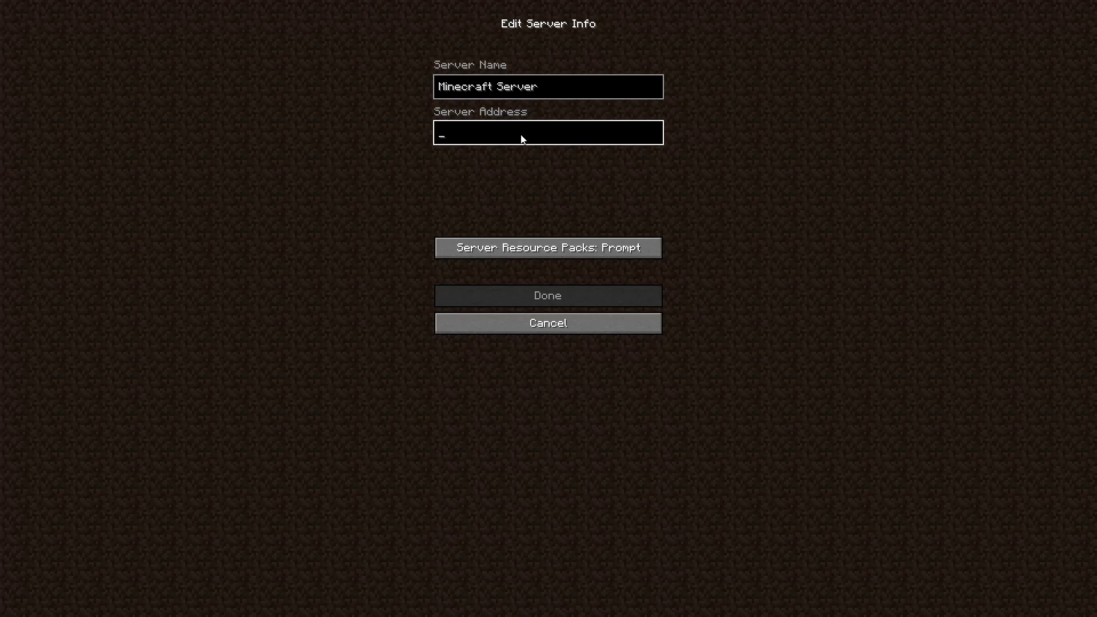
{"action": "type", "text": "0"}
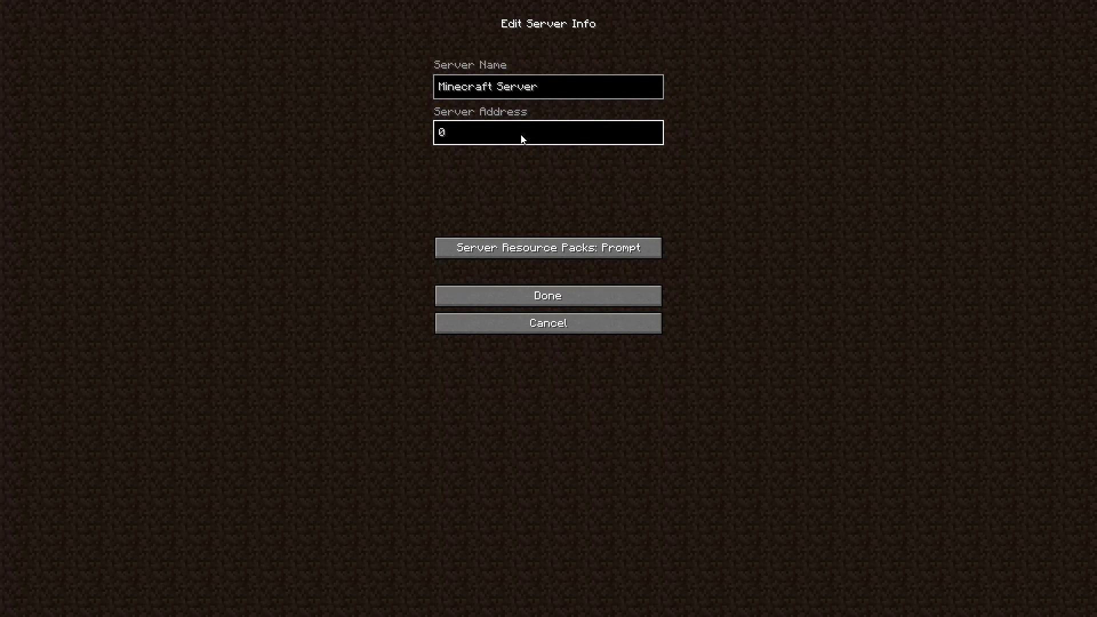
{"action": "left_click", "coordinate": [517, 293]}
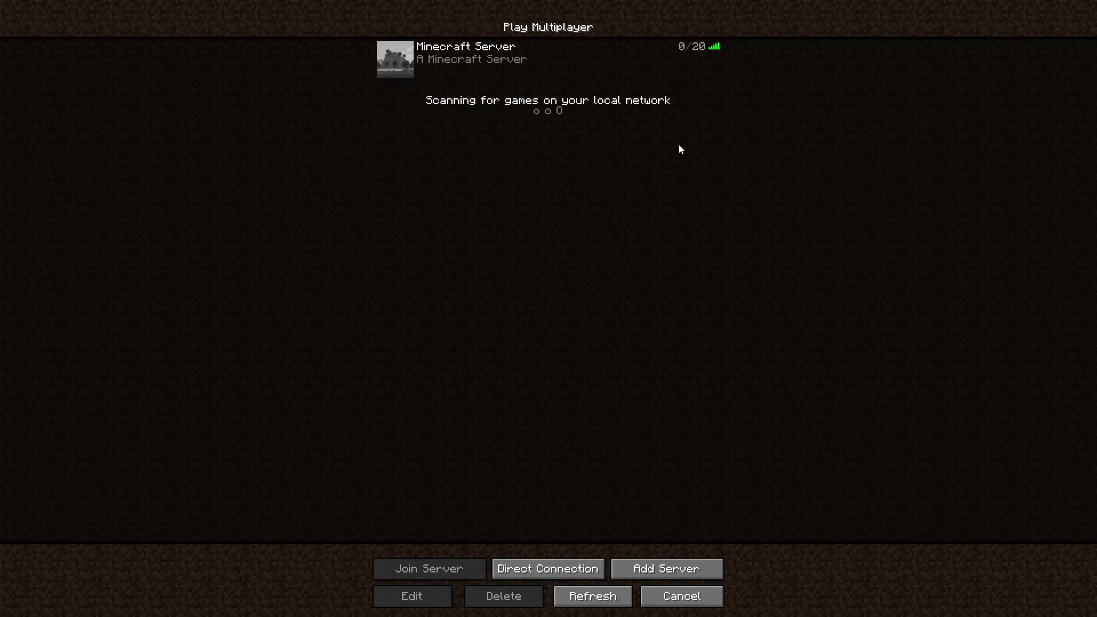
{"action": "mouse_move", "coordinate": [471, 64]}
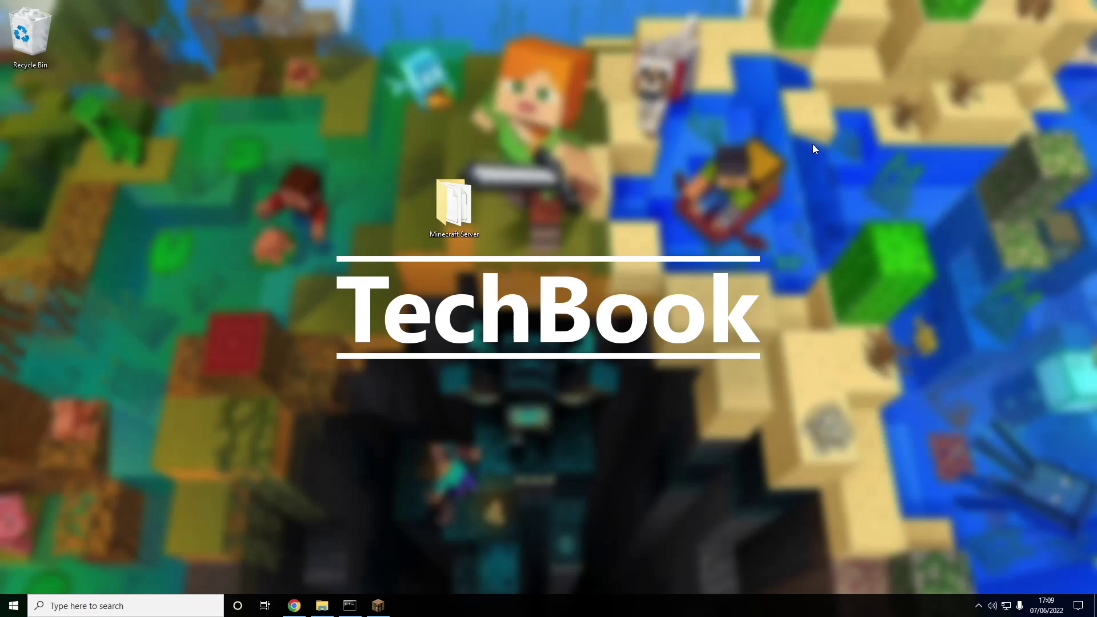
Open Command Prompt and run ipconfig to list the computer's network addresses
{"action": "key", "text": "super"}
{"action": "type", "text": "cmd"}
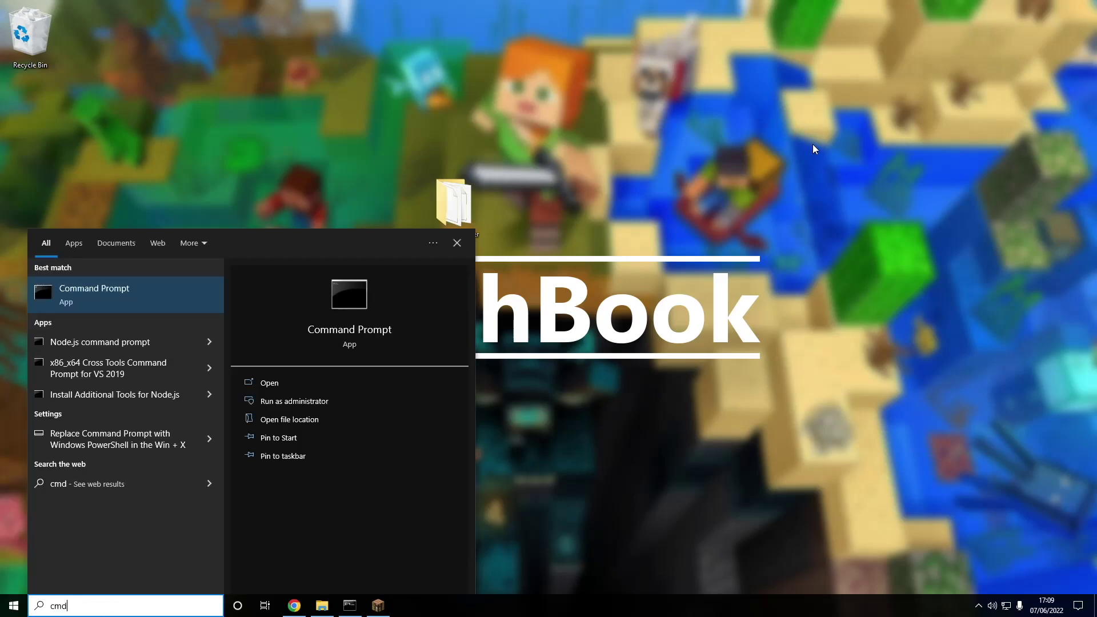
{"action": "key", "text": "Return"}
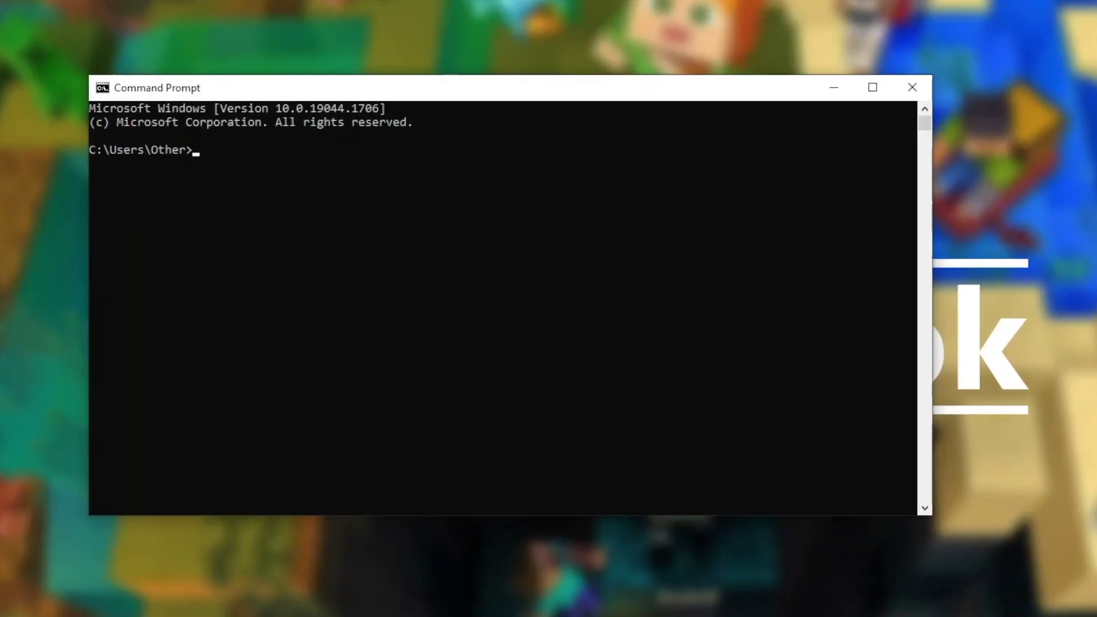
{"action": "type", "text": "ipconfig"}
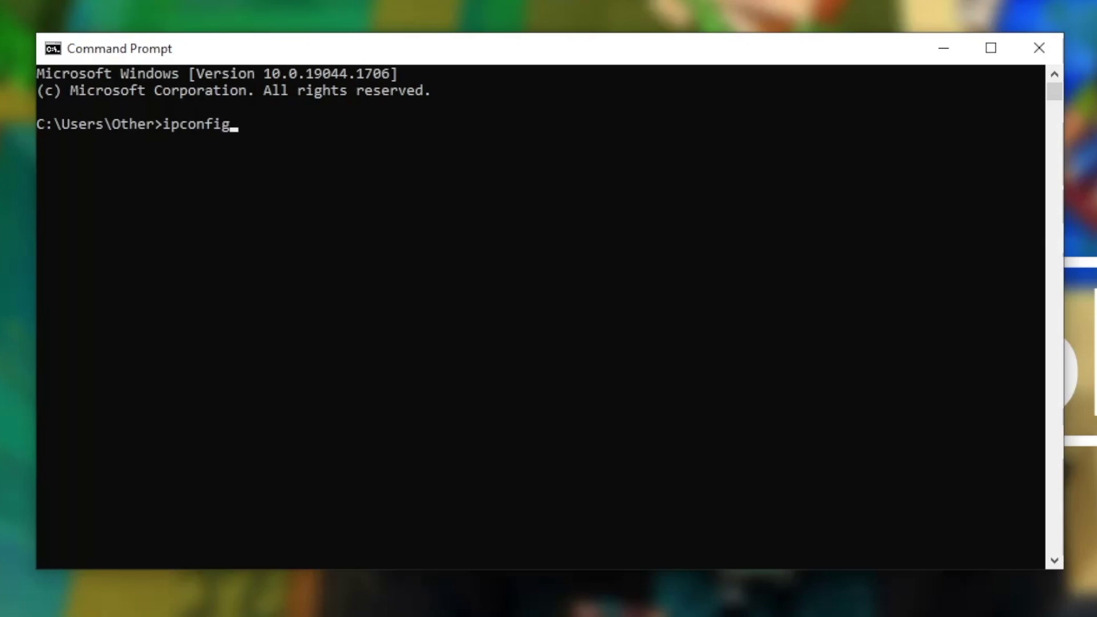
{"action": "key", "text": "Return"}
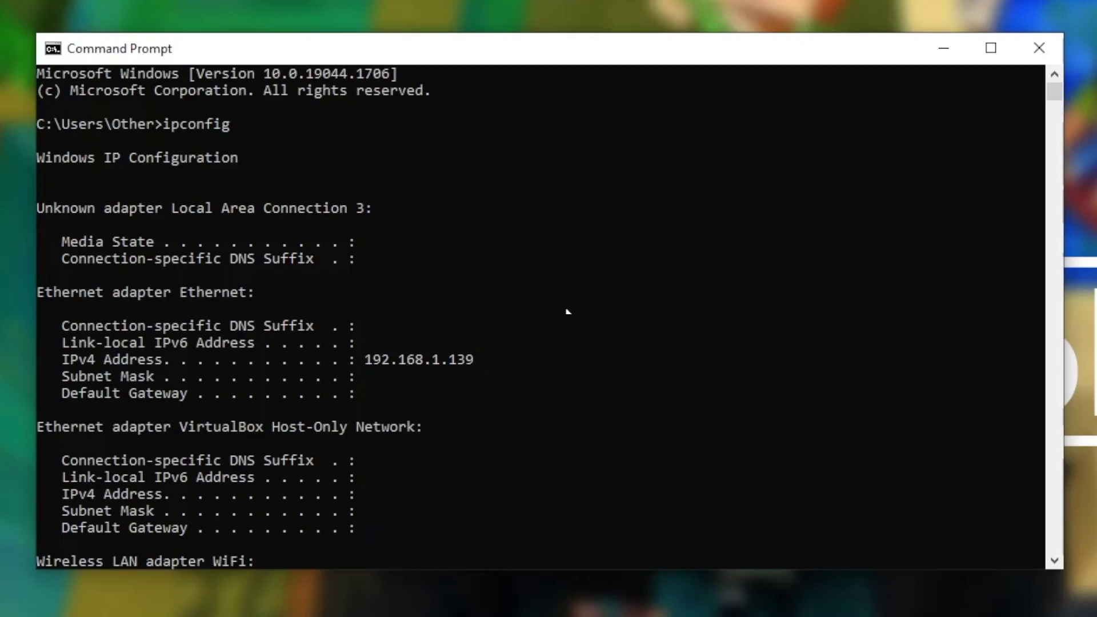
Select and copy only the IPv4 address of the Ethernet adapter from the ipconfig output
{"action": "left_click", "coordinate": [474, 359]}
{"action": "left_click_drag", "start_coordinate": [473, 359], "coordinate": [89, 360]}
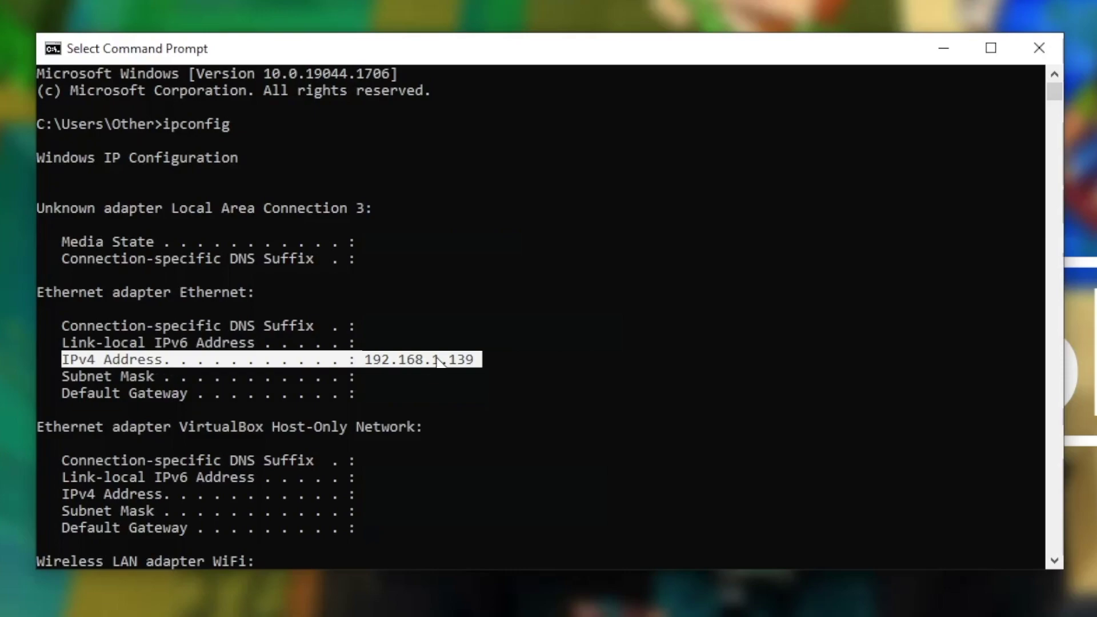
{"action": "left_click", "coordinate": [462, 360]}
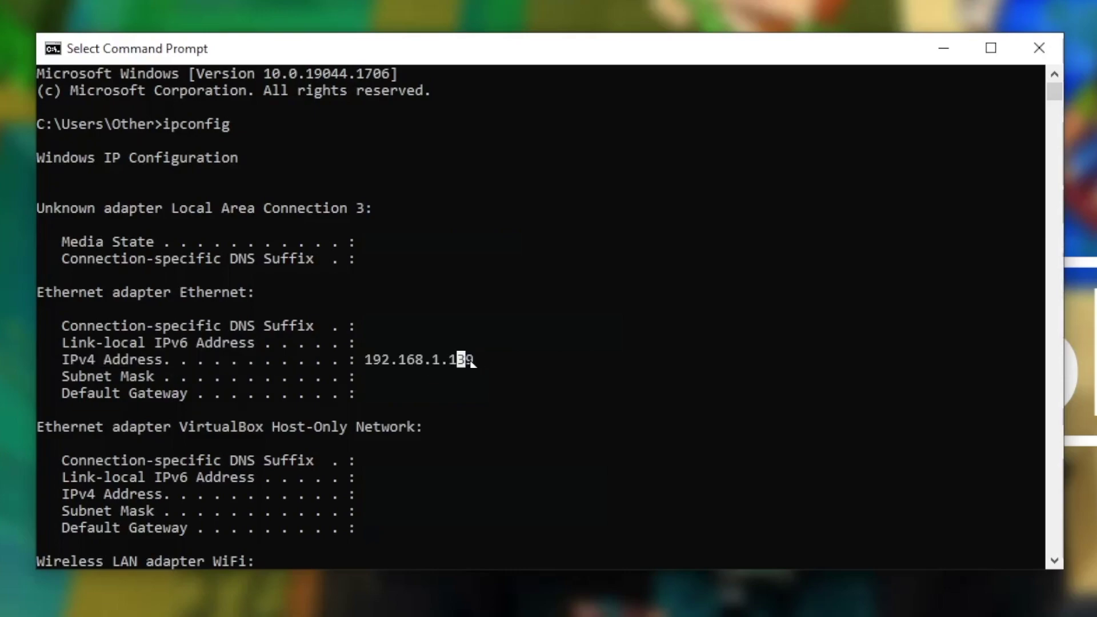
{"action": "left_click_drag", "start_coordinate": [471, 361], "coordinate": [373, 364]}
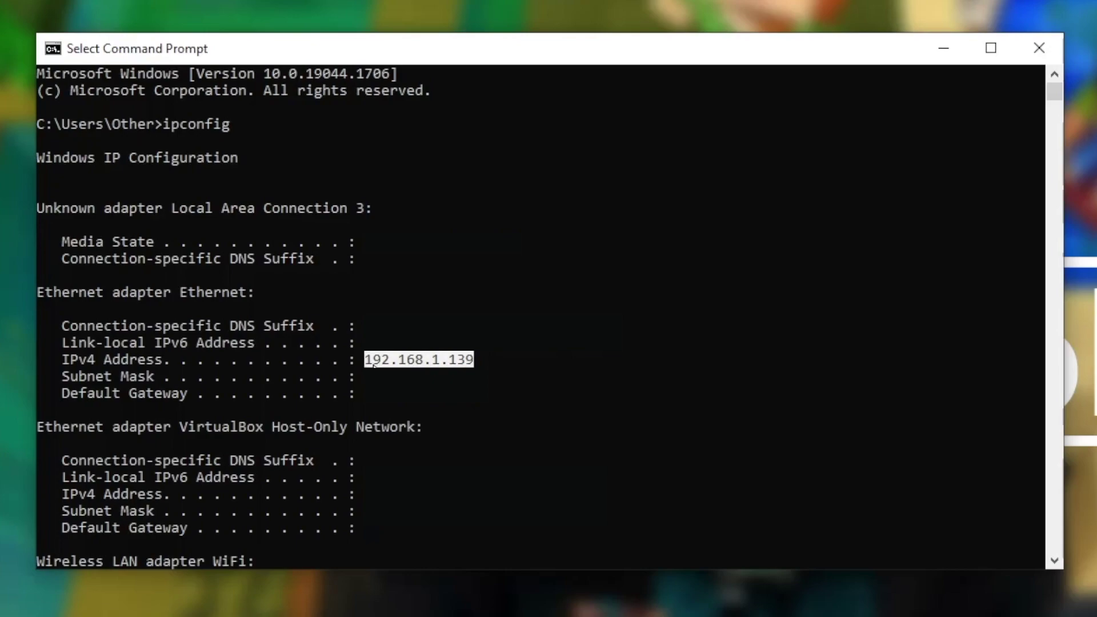
{"action": "key", "text": "ctrl+c"}
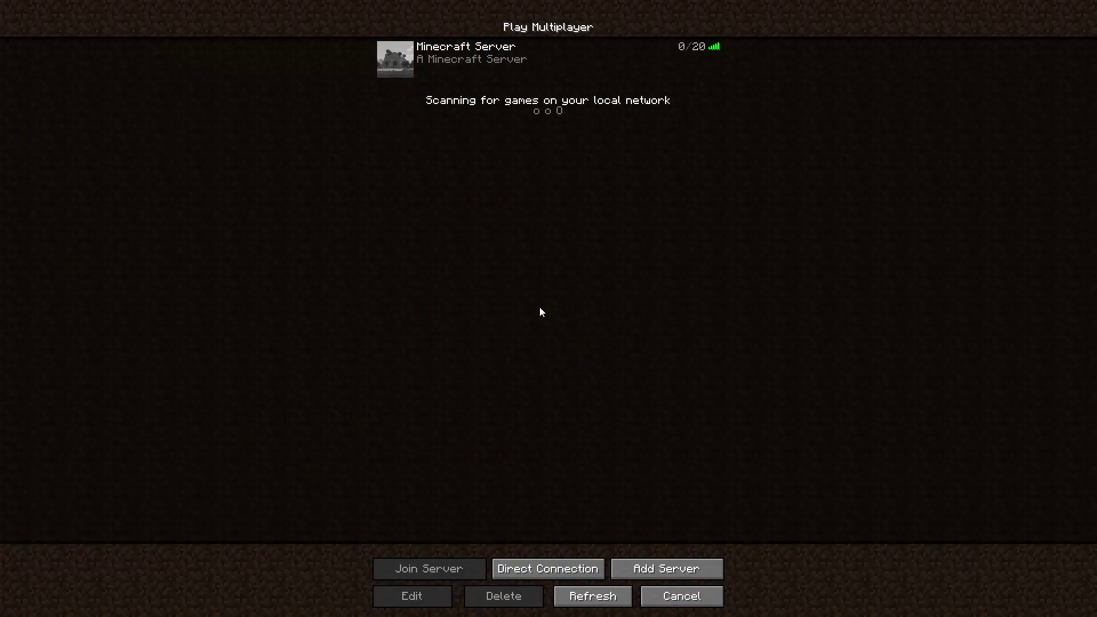
Switch to Minecraft and add another multiplayer server with the address 192.168.1.139, keeping the name Minecraft Server
{"action": "left_click", "coordinate": [669, 575]}
{"action": "left_click", "coordinate": [488, 135]}
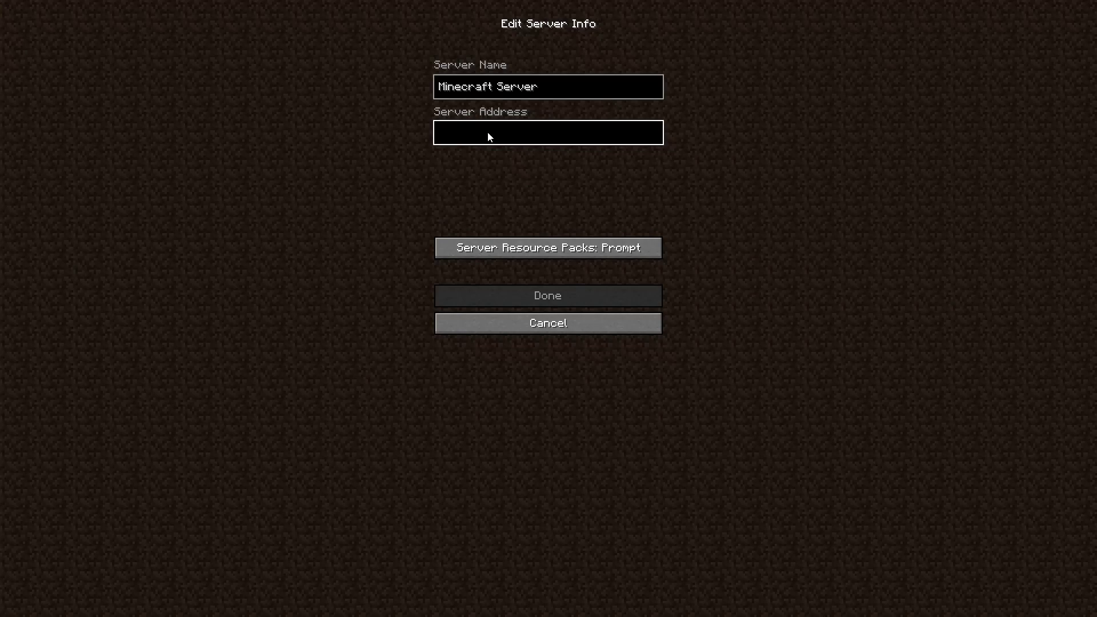
{"action": "key", "text": "ctrl+v"}
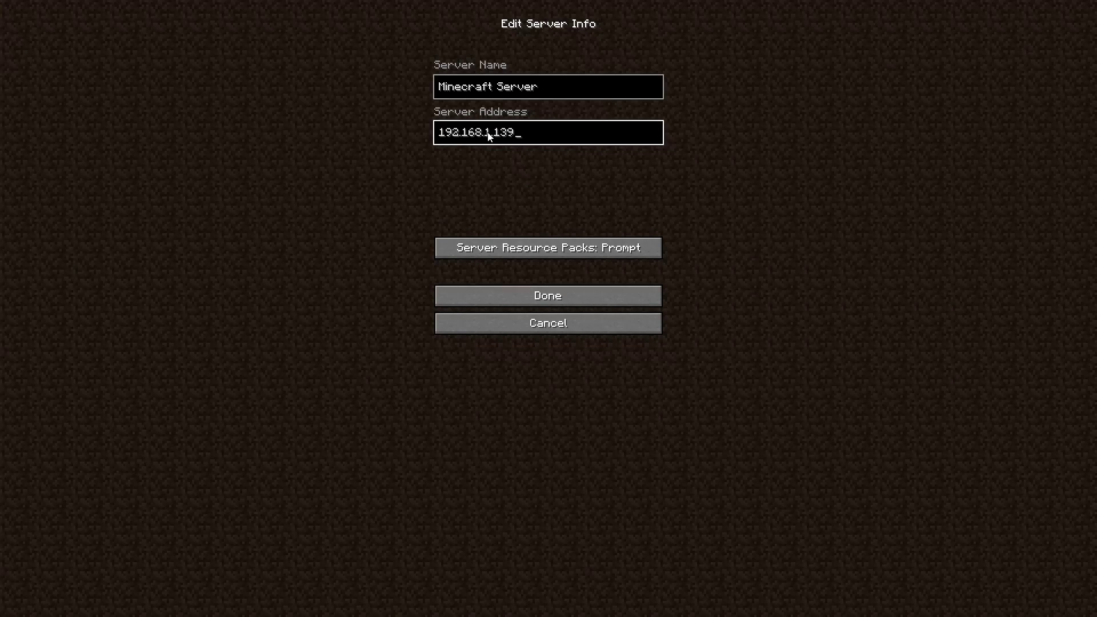
{"action": "left_click", "coordinate": [519, 297]}
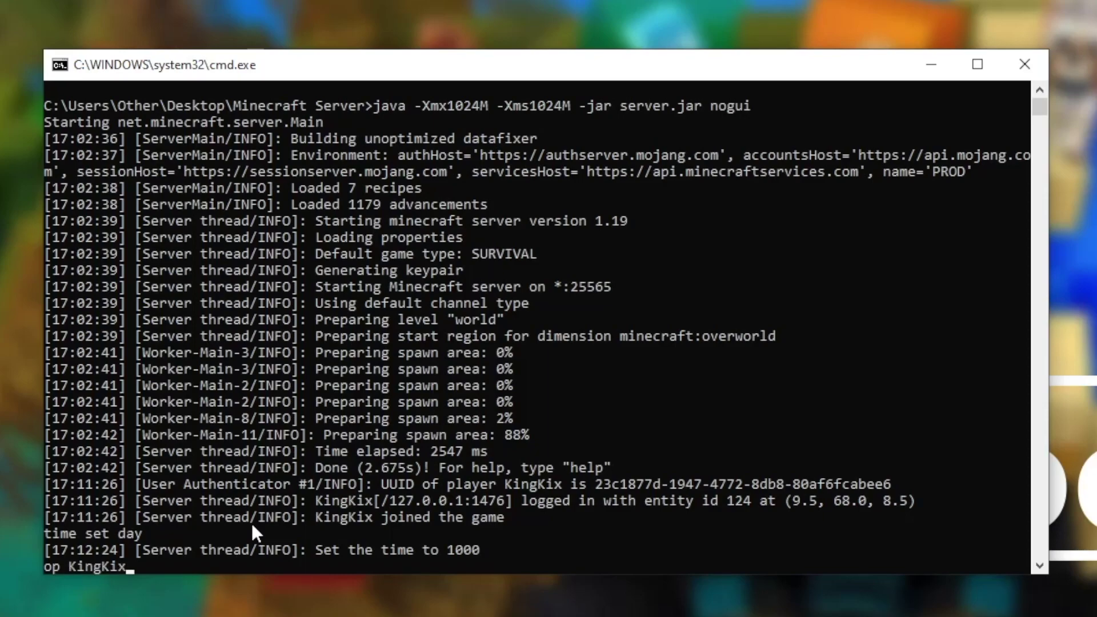
Switch to the server console and make the connected player a server operator with the op command and the player's username
{"action": "key", "text": "Return"}
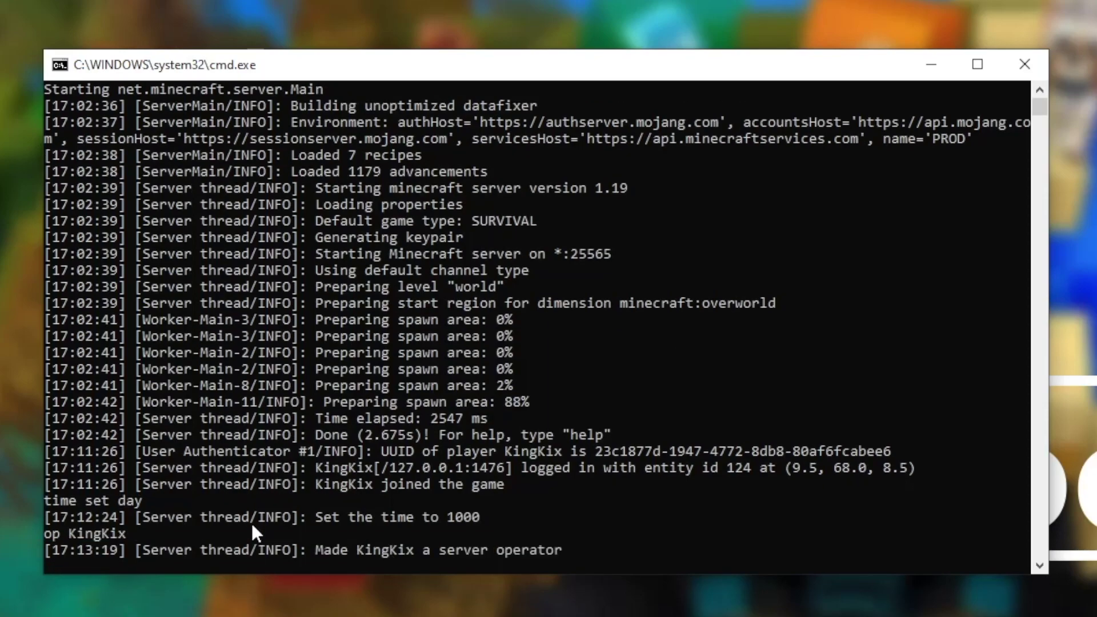